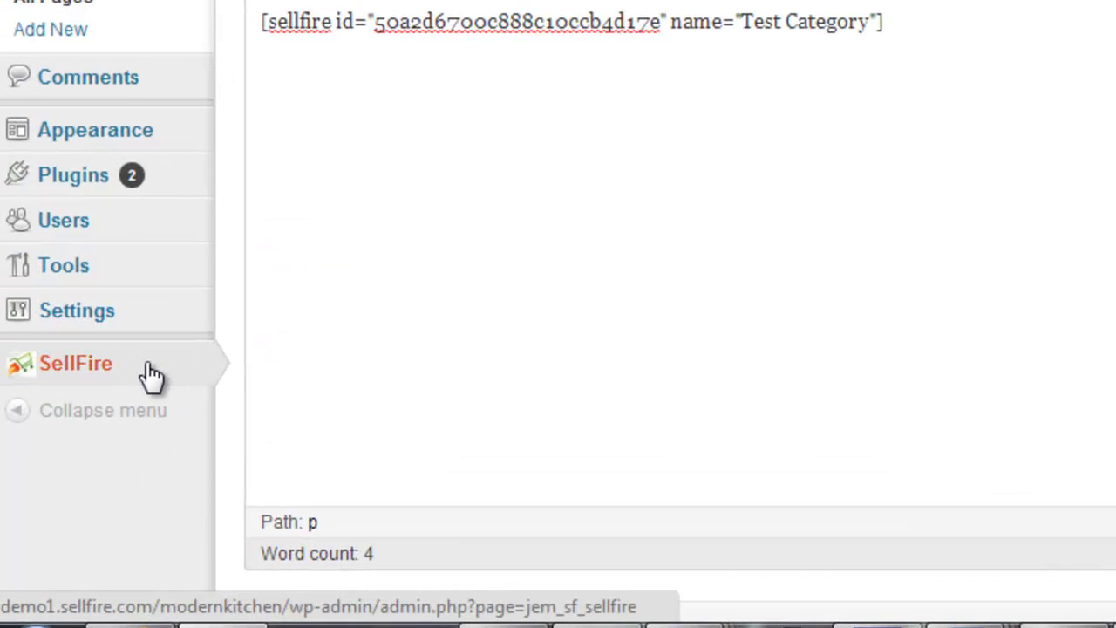
- Go to SellFire > Themes to list the Default Product and Default Coupon themes
mouse_move(84, 463)
left_click(152, 368)
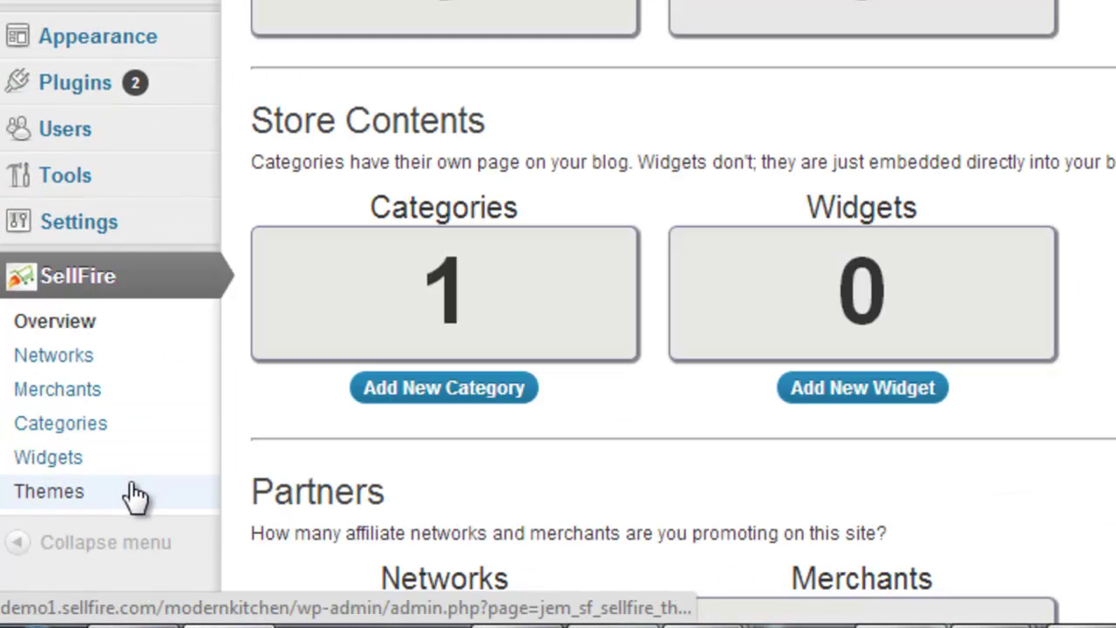
left_click(136, 495)
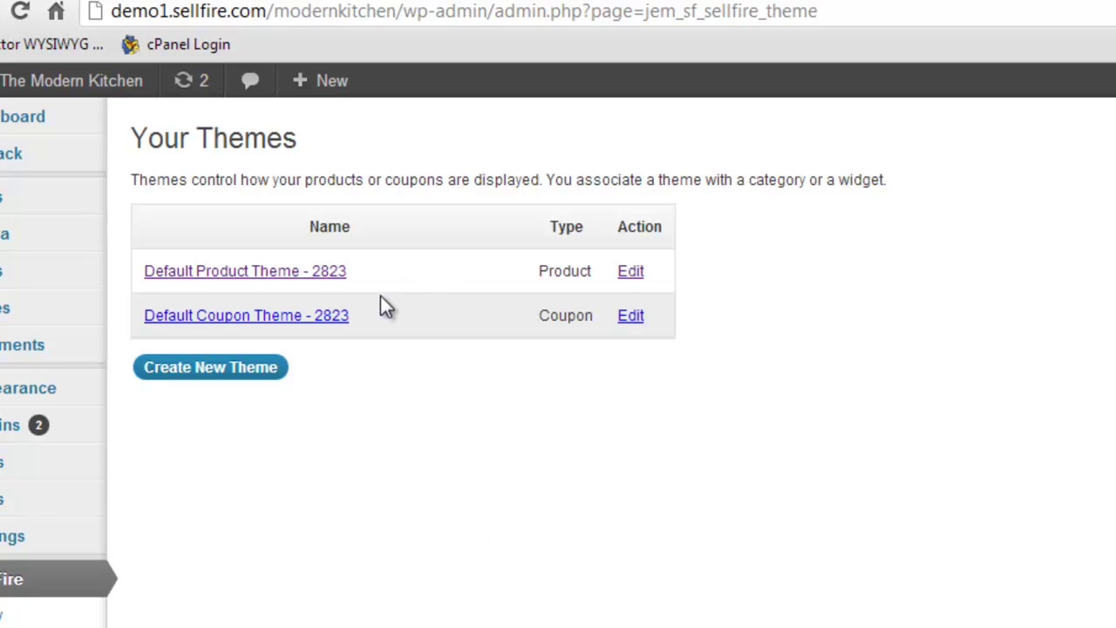
left_click_drag(384, 274, 656, 275)
left_click(654, 275)
- Edit Default Product Theme - 2823 and load Example Product 1's description styles
left_click(630, 275)
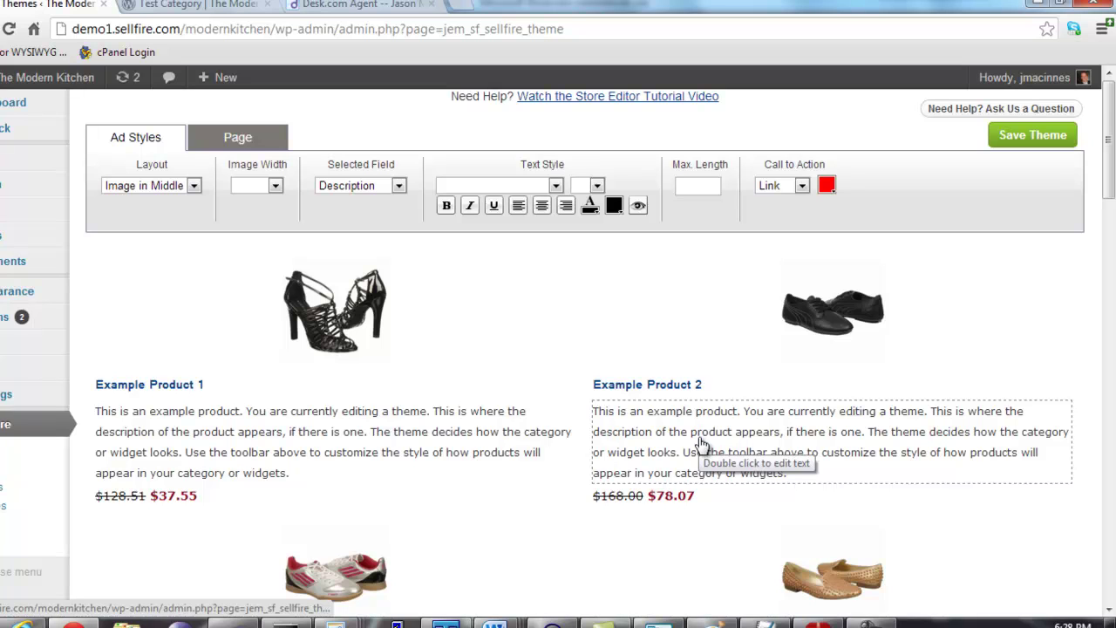
left_click(289, 434)
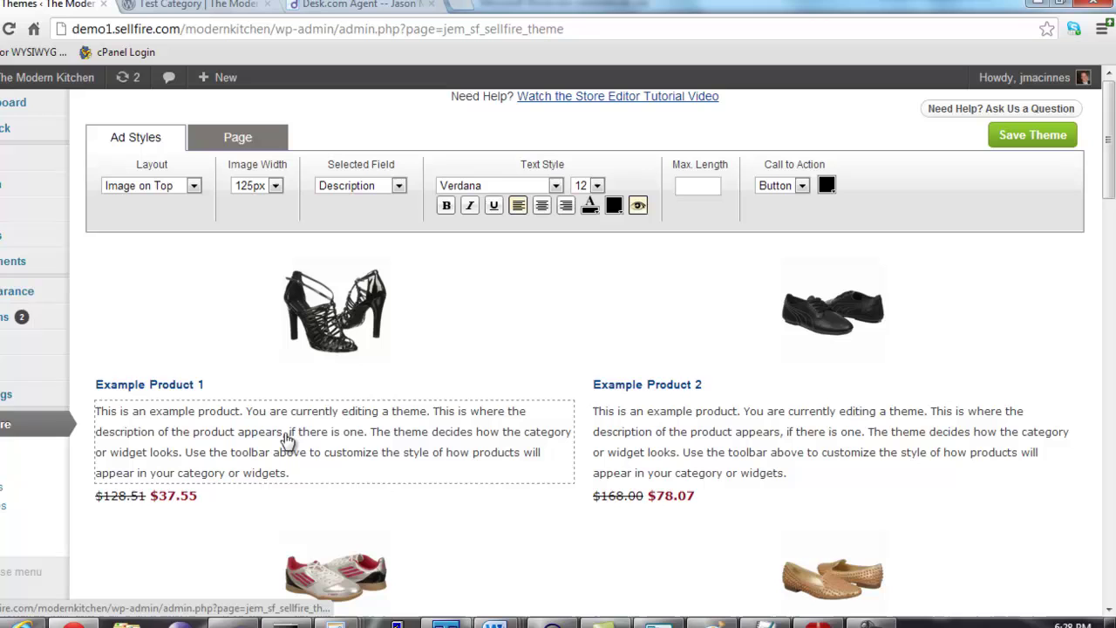
- Try the middle, left and right image layouts, then return to Image on Top
left_click(194, 186)
left_click(194, 200)
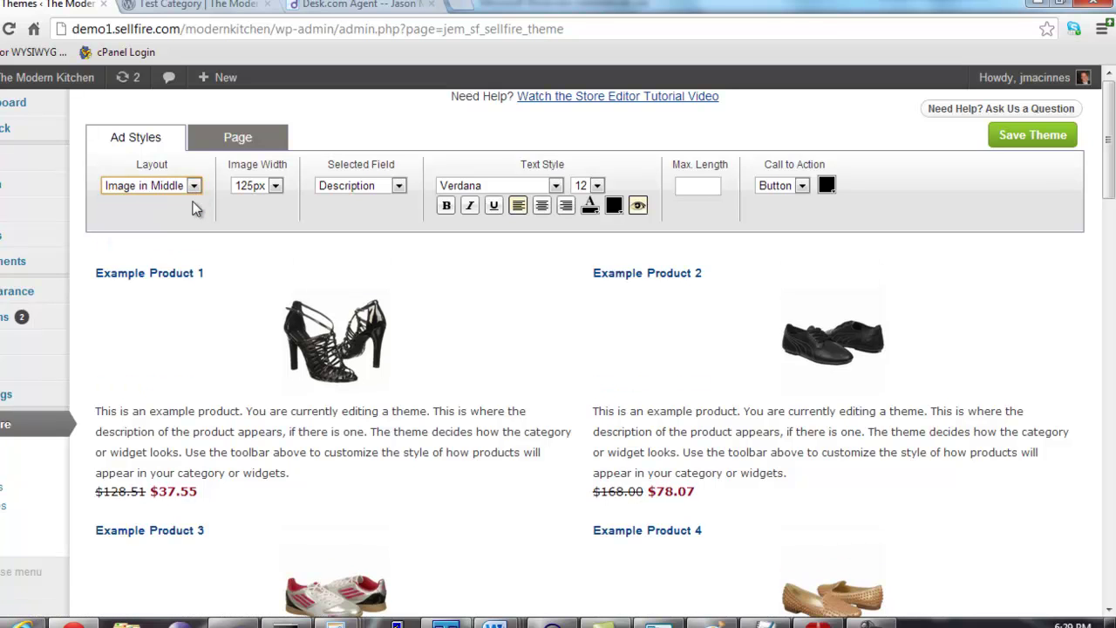
left_click(193, 185)
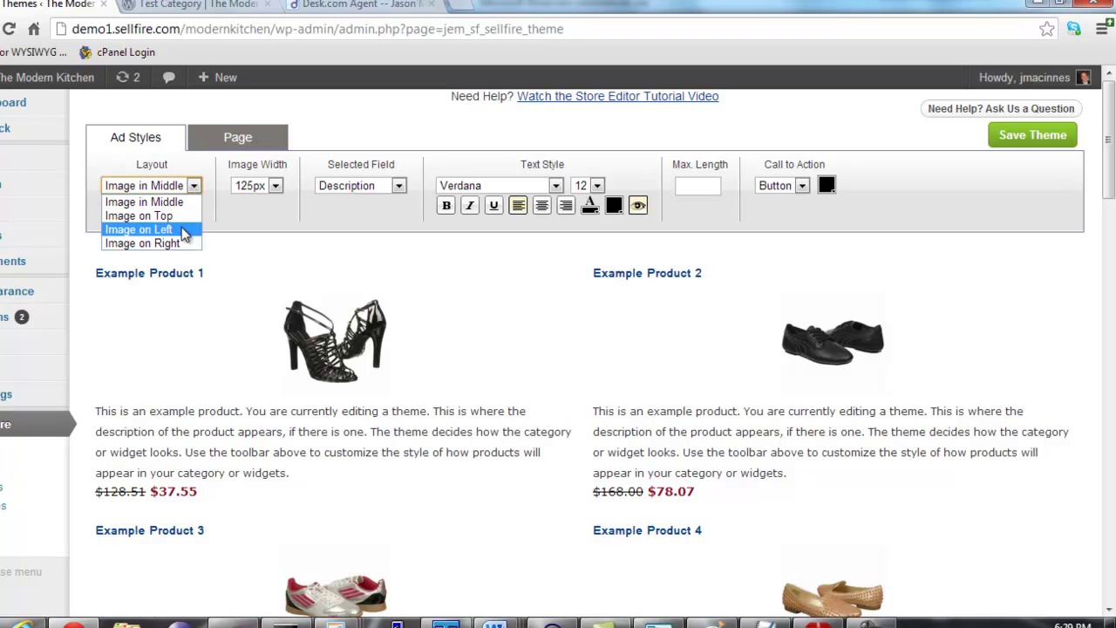
left_click(182, 229)
left_click(192, 186)
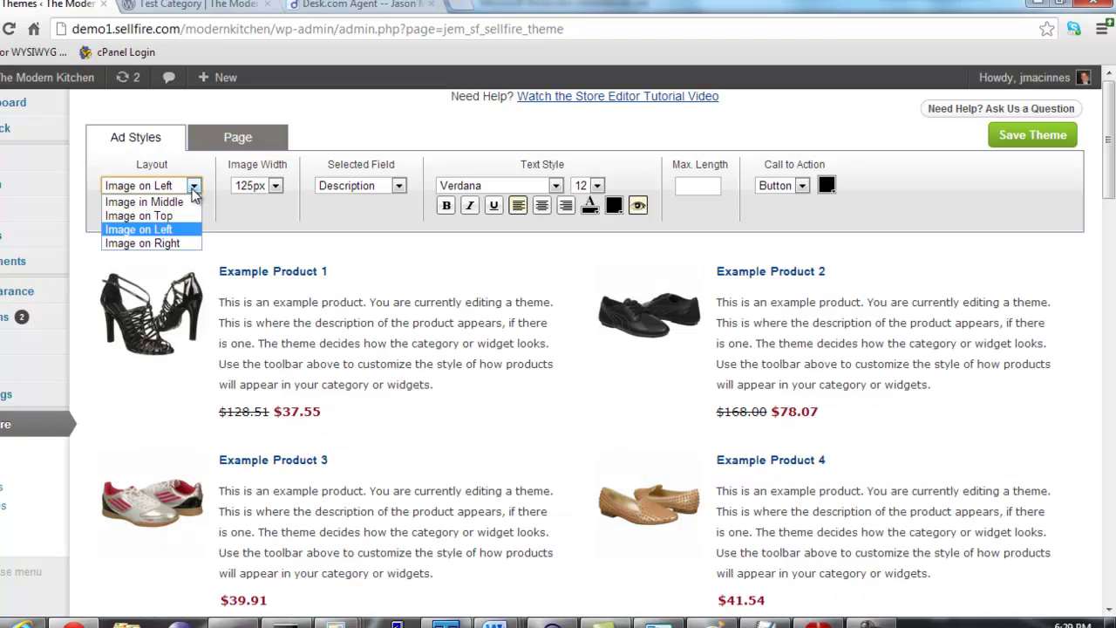
left_click(188, 243)
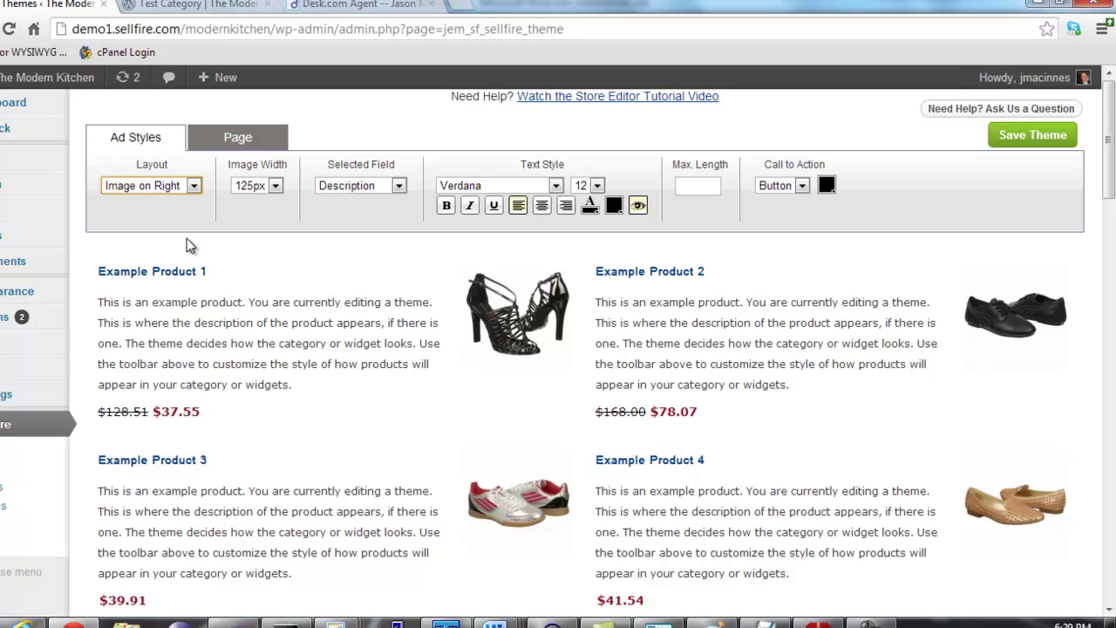
left_click(193, 186)
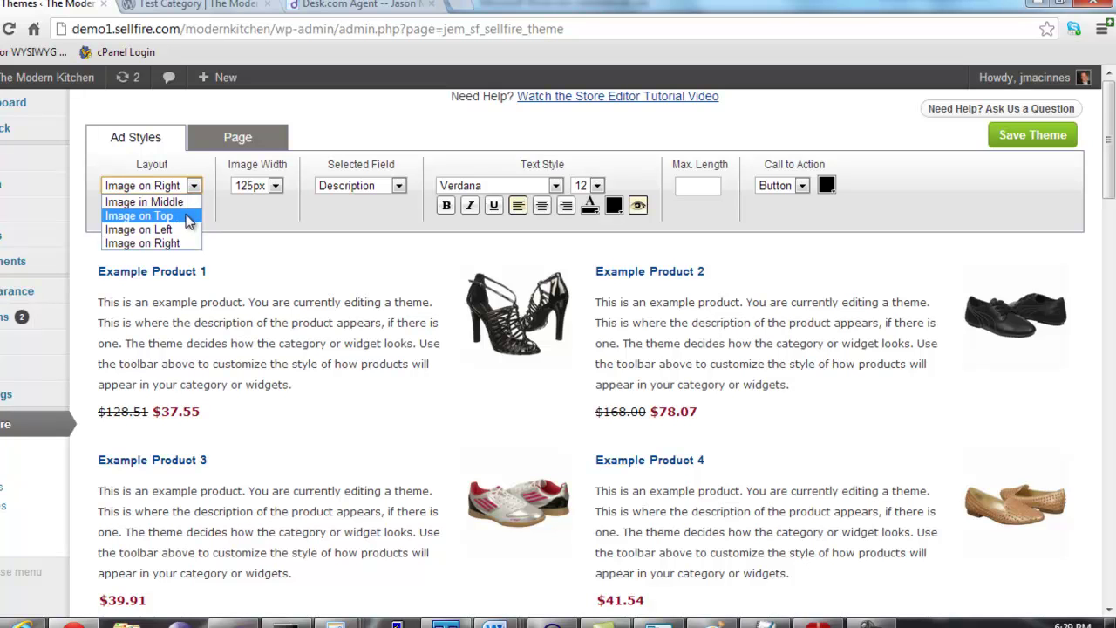
left_click(186, 216)
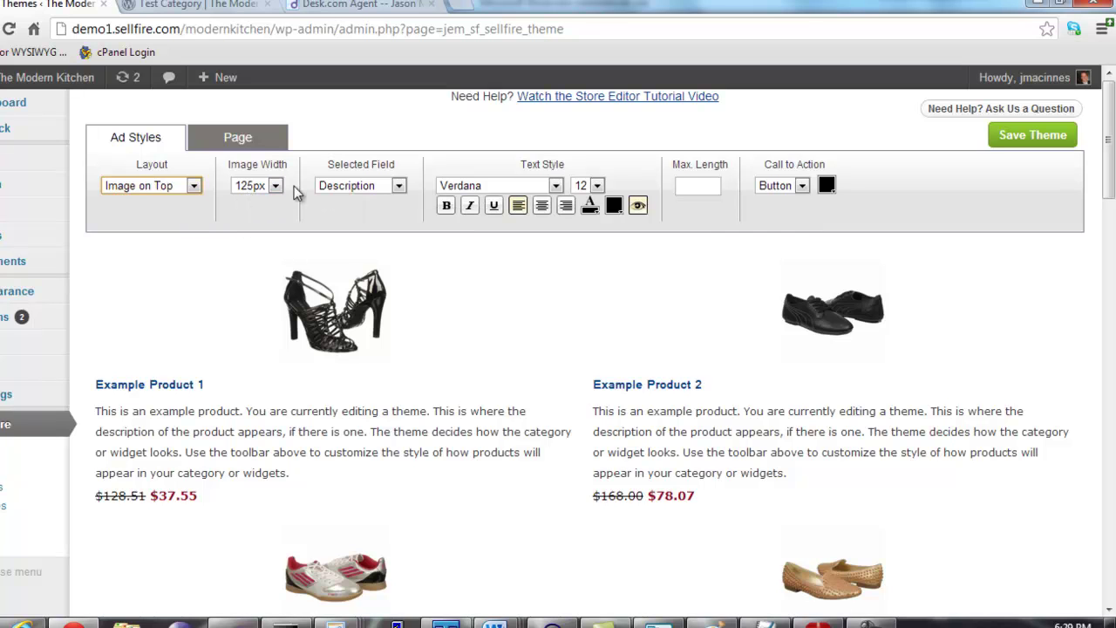
- Select the Image field and set Image Width to 50px after trying 150px and 250px
left_click(316, 275)
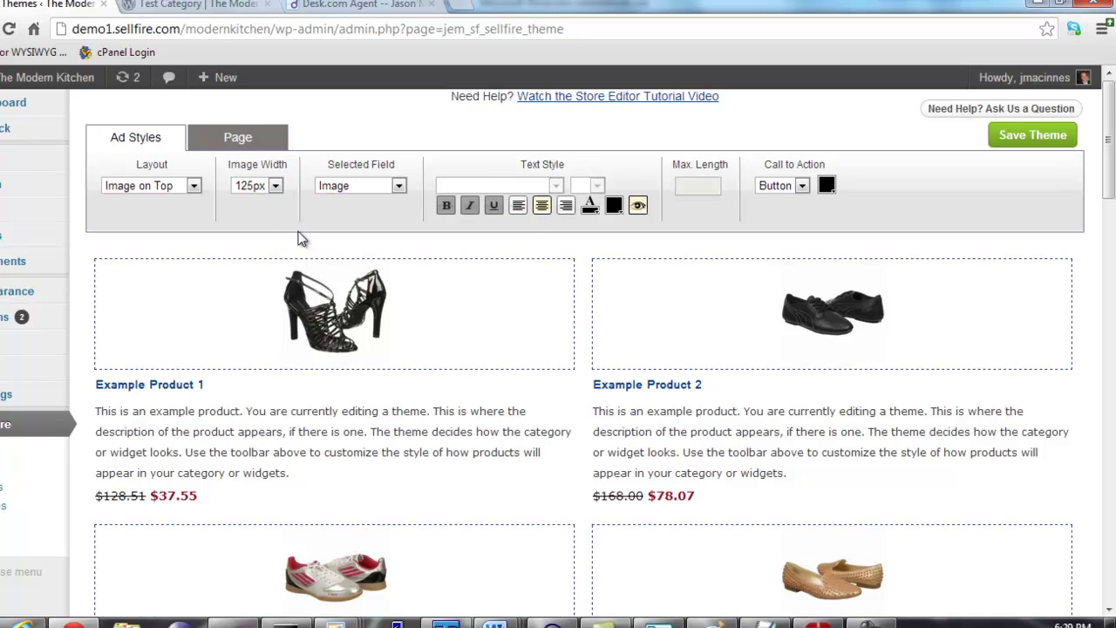
left_click(274, 185)
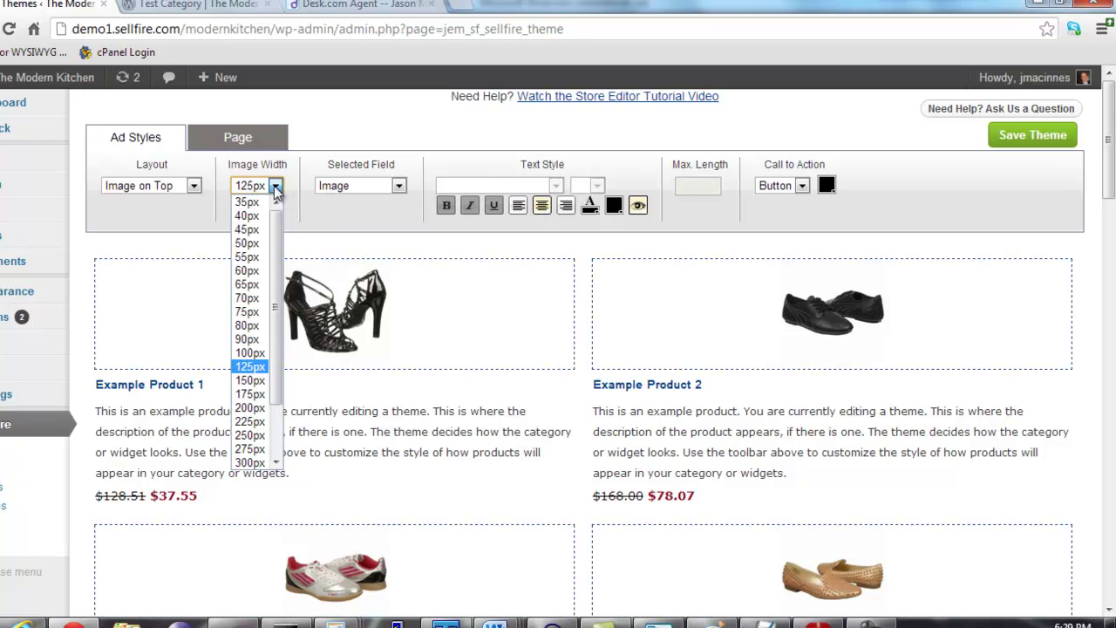
left_click(253, 381)
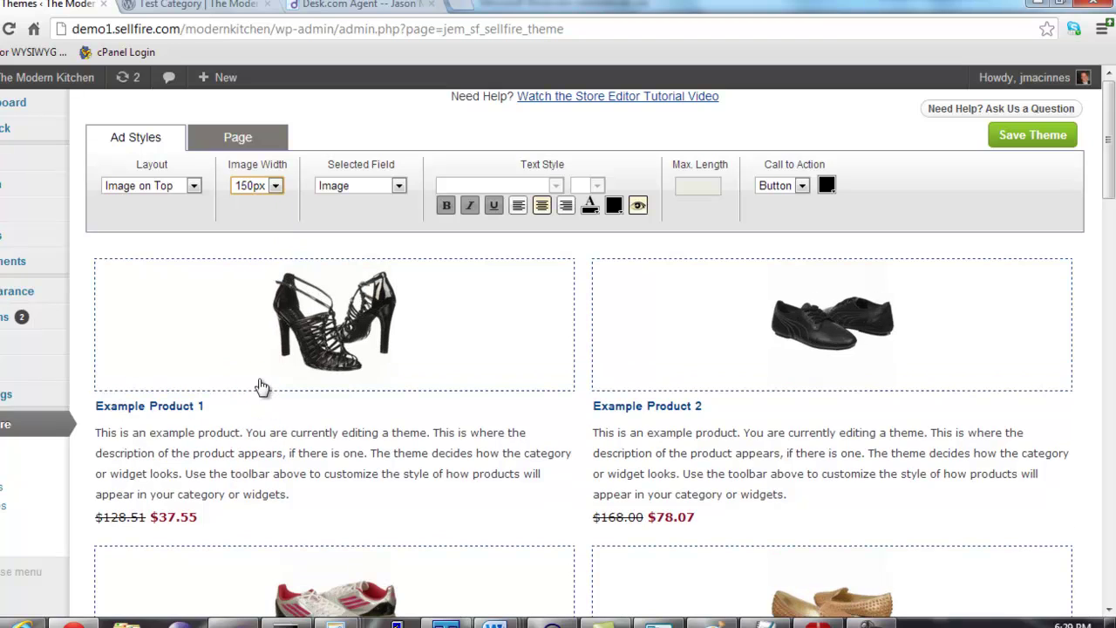
left_click(274, 186)
left_click(255, 436)
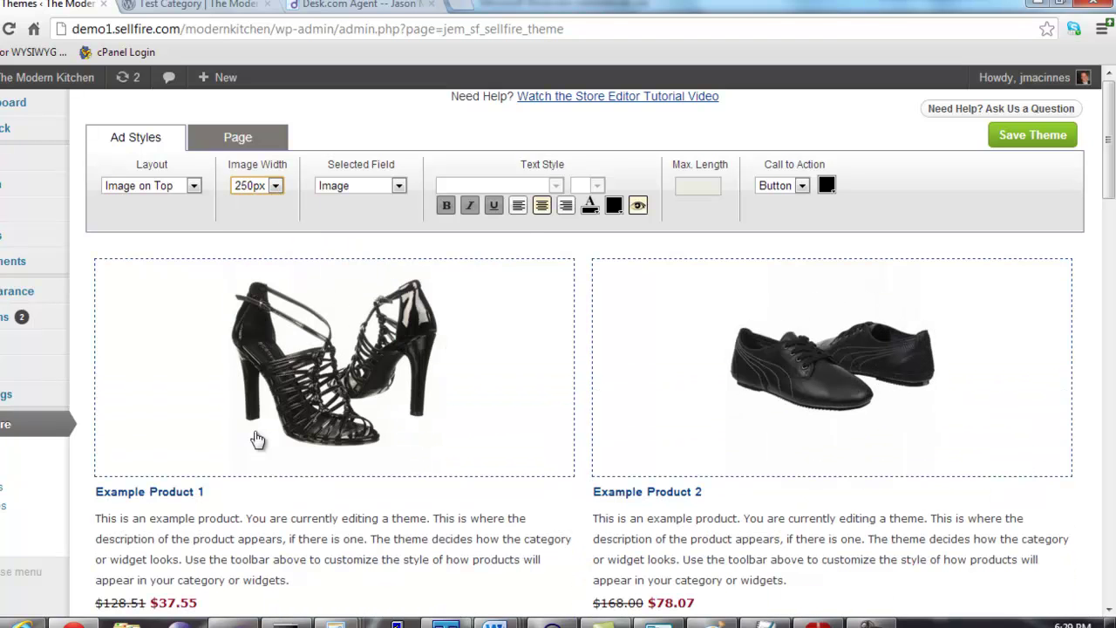
left_click(275, 186)
left_click(246, 243)
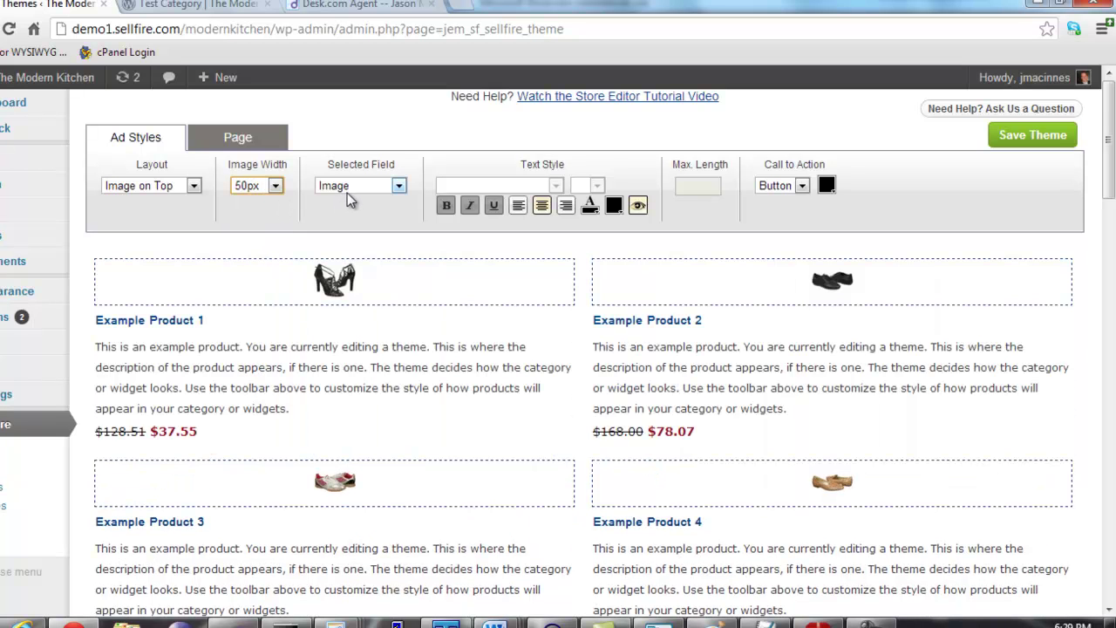
- Make Description the selected field, passing briefly through the product names
left_click(380, 187)
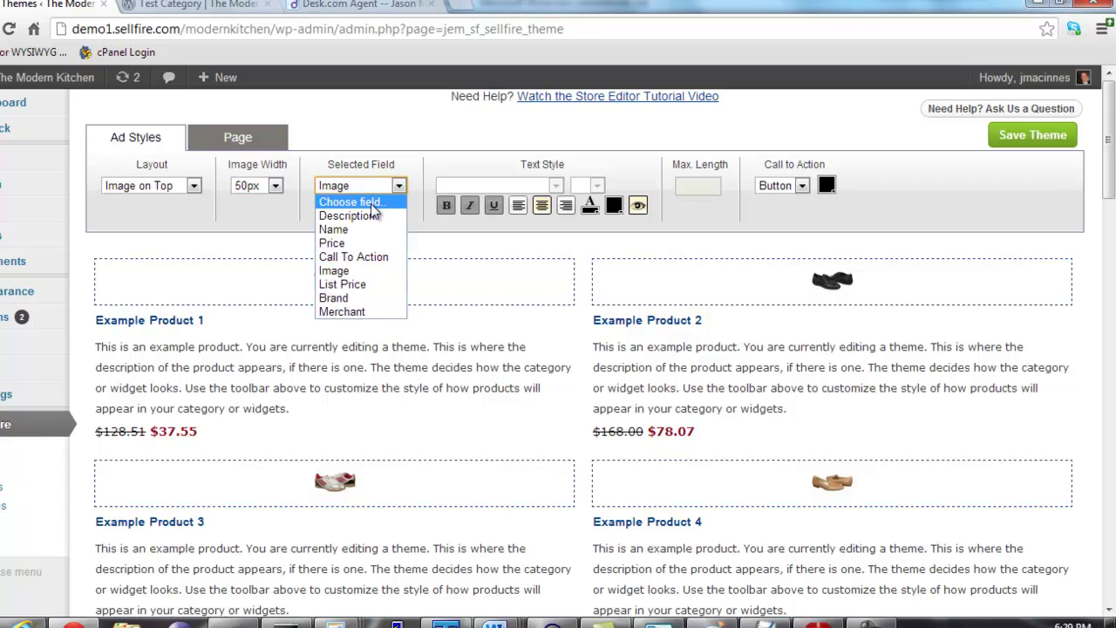
left_click(416, 216)
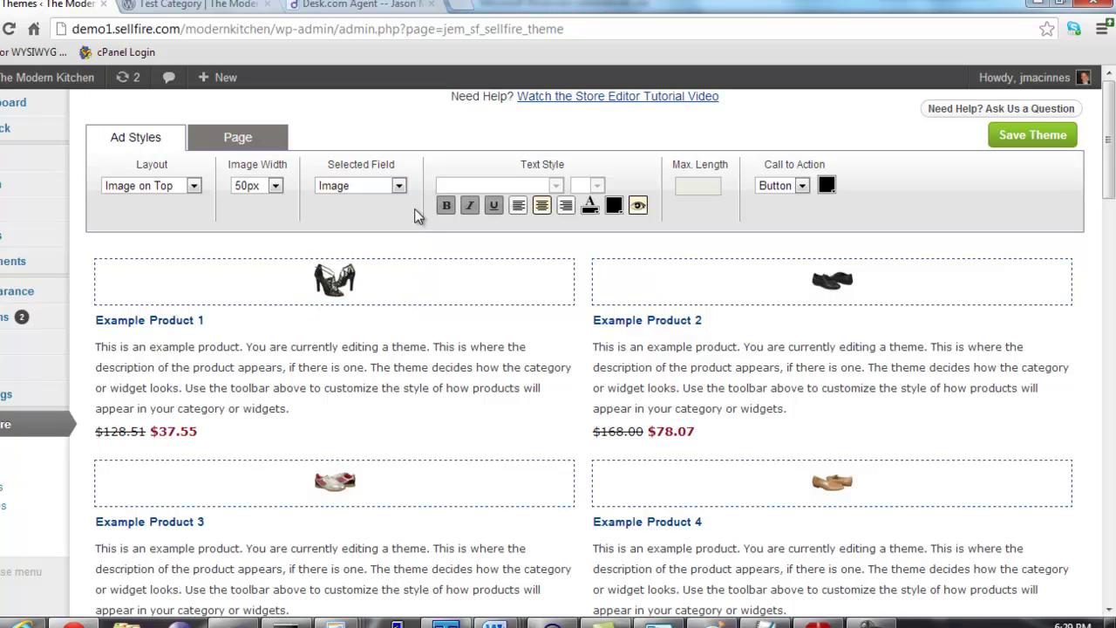
left_click(208, 324)
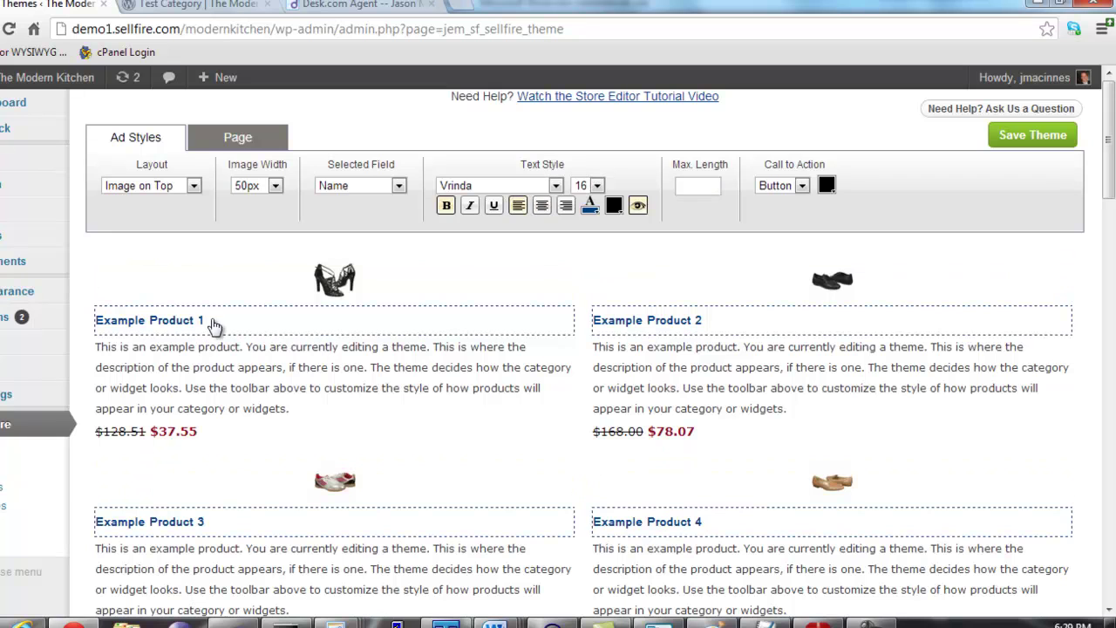
left_click(341, 192)
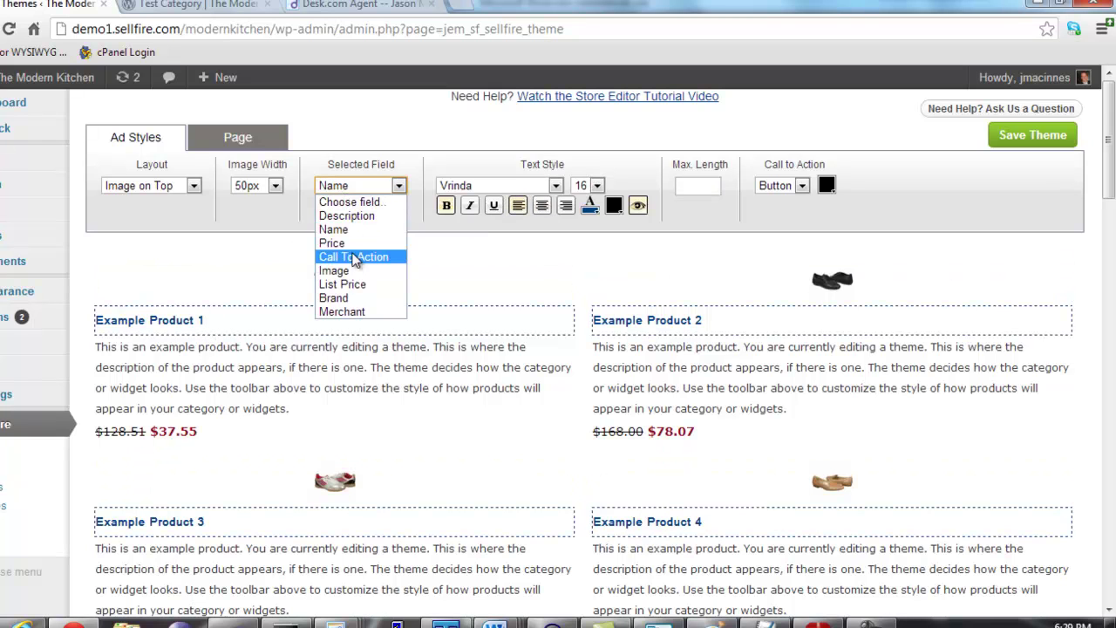
left_click(349, 216)
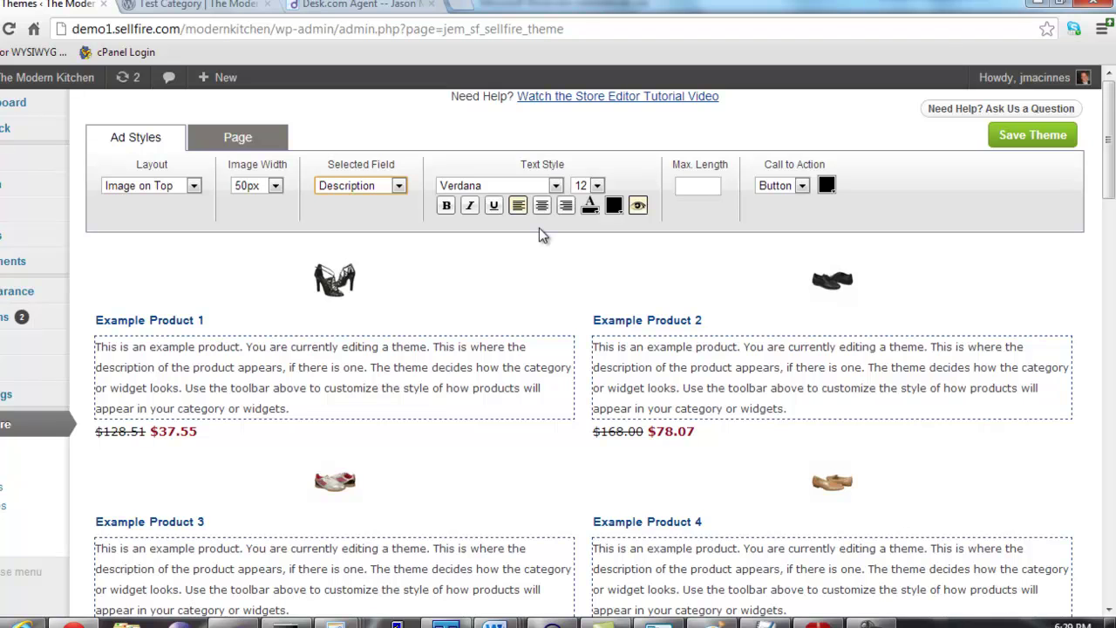
- Set the description font to Helvetica size 14, leaving bold, italic and underline off
left_click(533, 188)
left_click(531, 204)
left_click(581, 187)
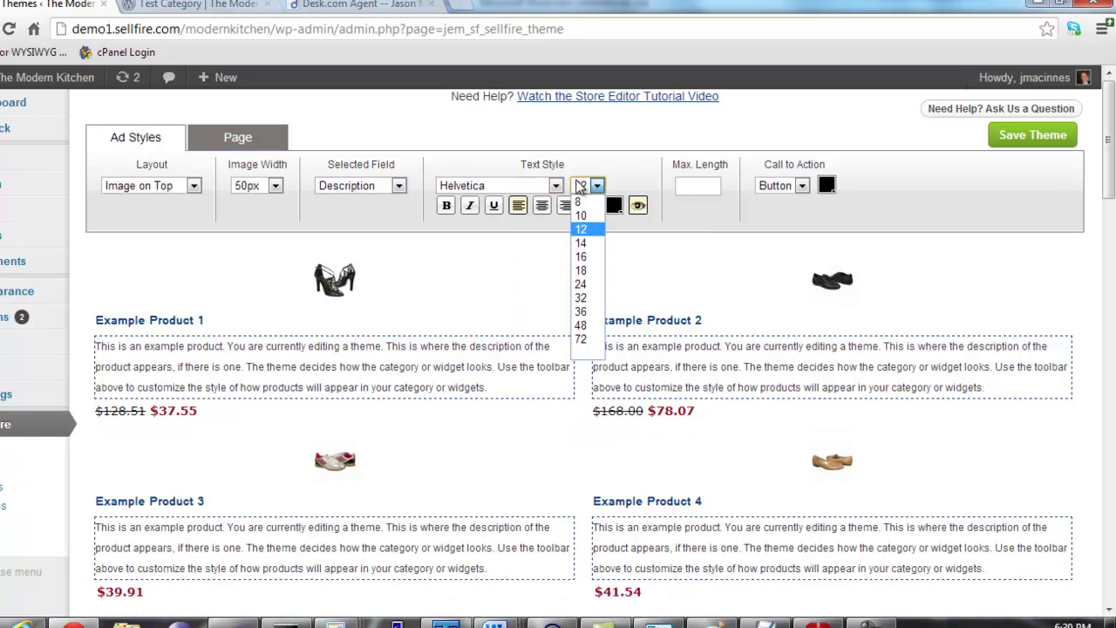
left_click(582, 243)
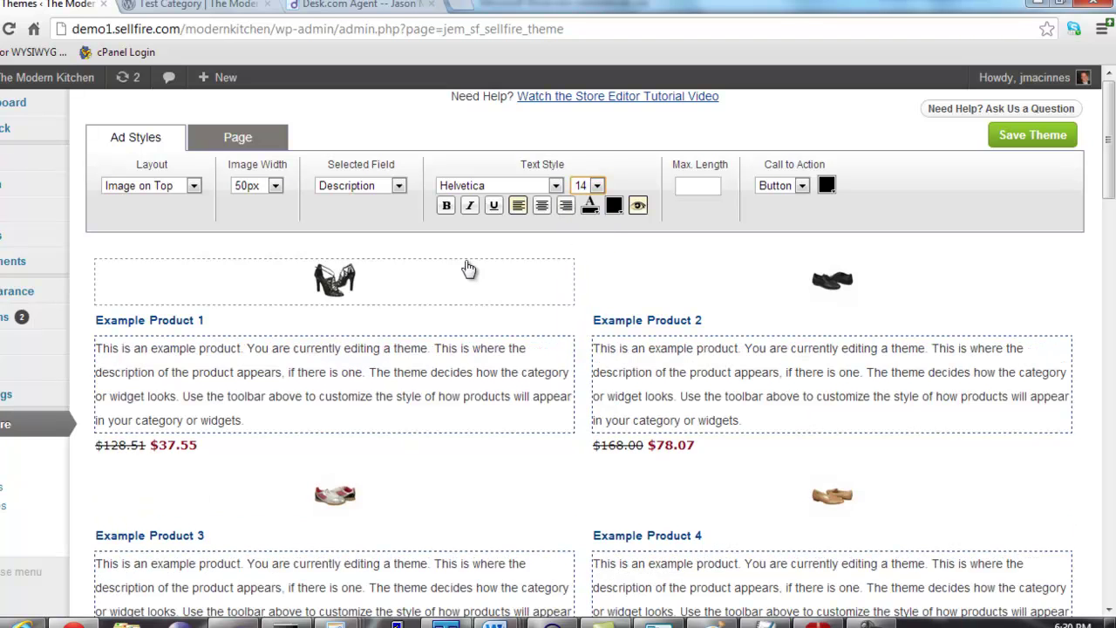
left_click(446, 206)
left_click(446, 208)
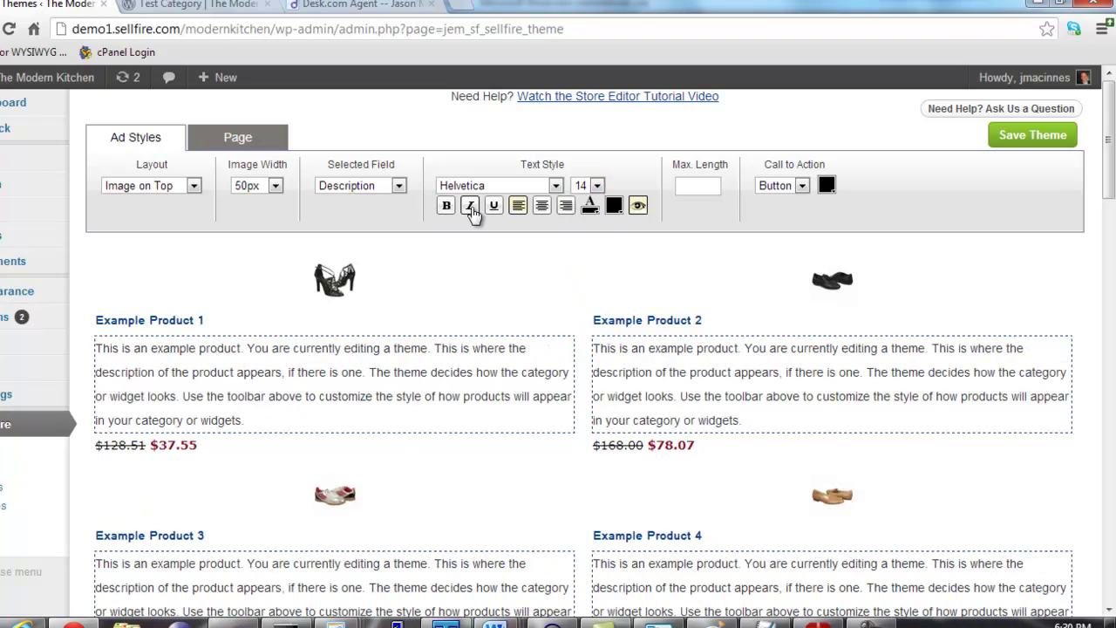
left_click(471, 208)
left_click(472, 208)
left_click(493, 207)
left_click(493, 207)
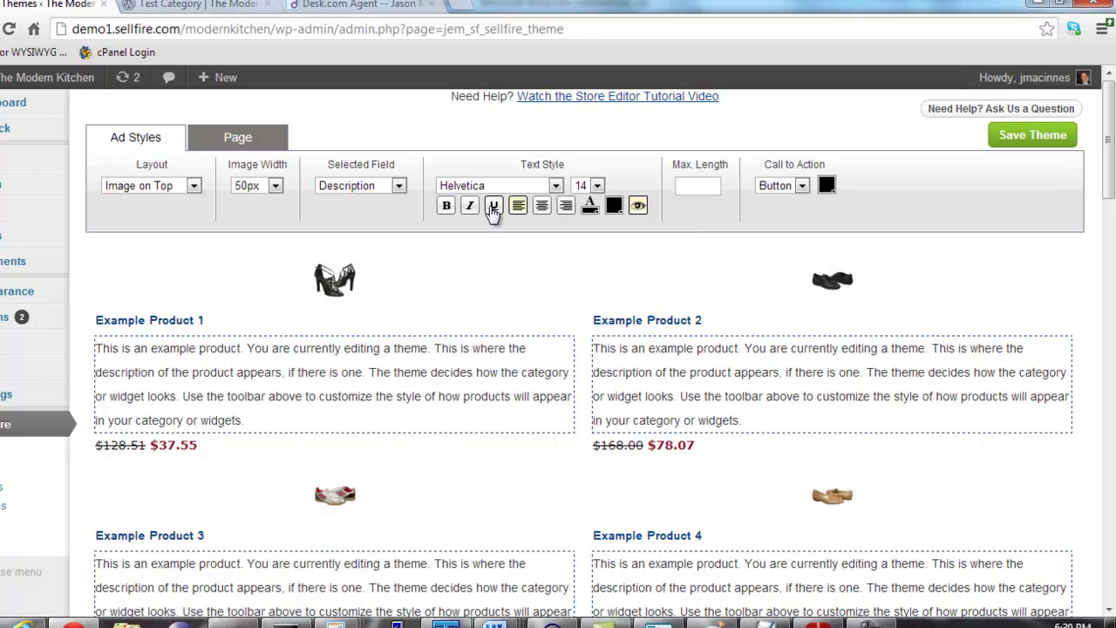
- Keep descriptions left-aligned, colour them purple #965196, then select the product names
left_click(542, 208)
left_click(567, 210)
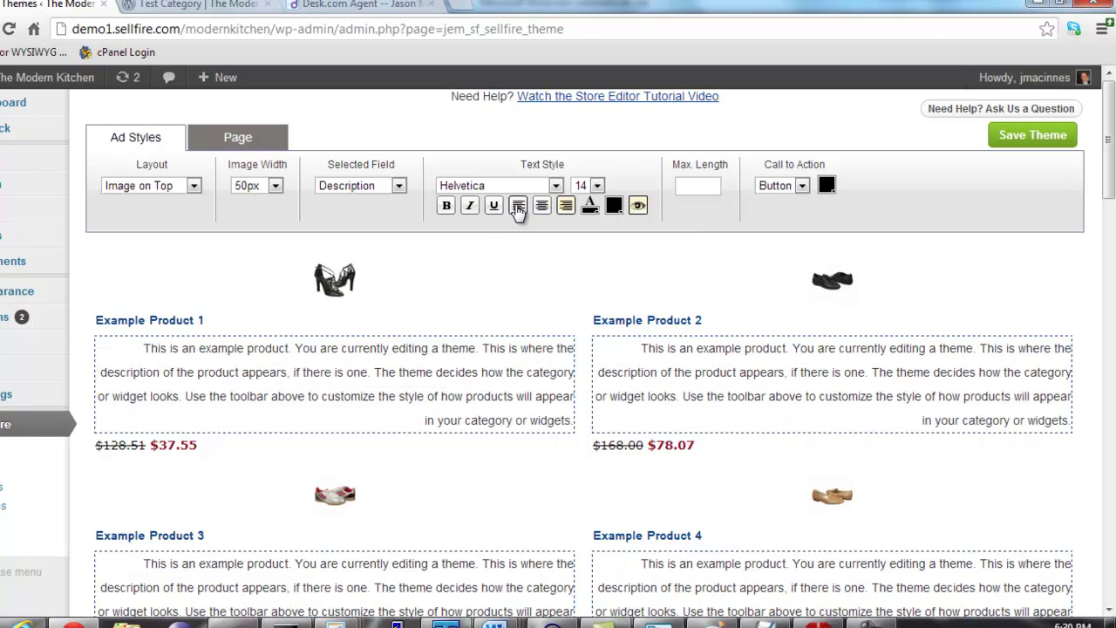
left_click(518, 206)
left_click(590, 206)
left_click_drag(596, 273, 652, 278)
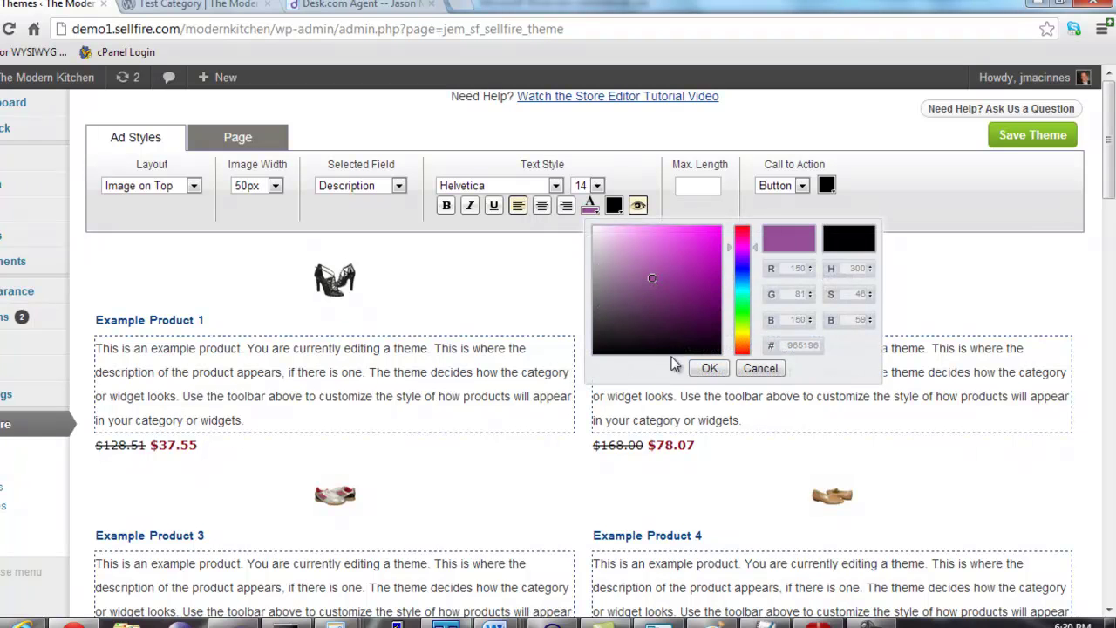
left_click(709, 368)
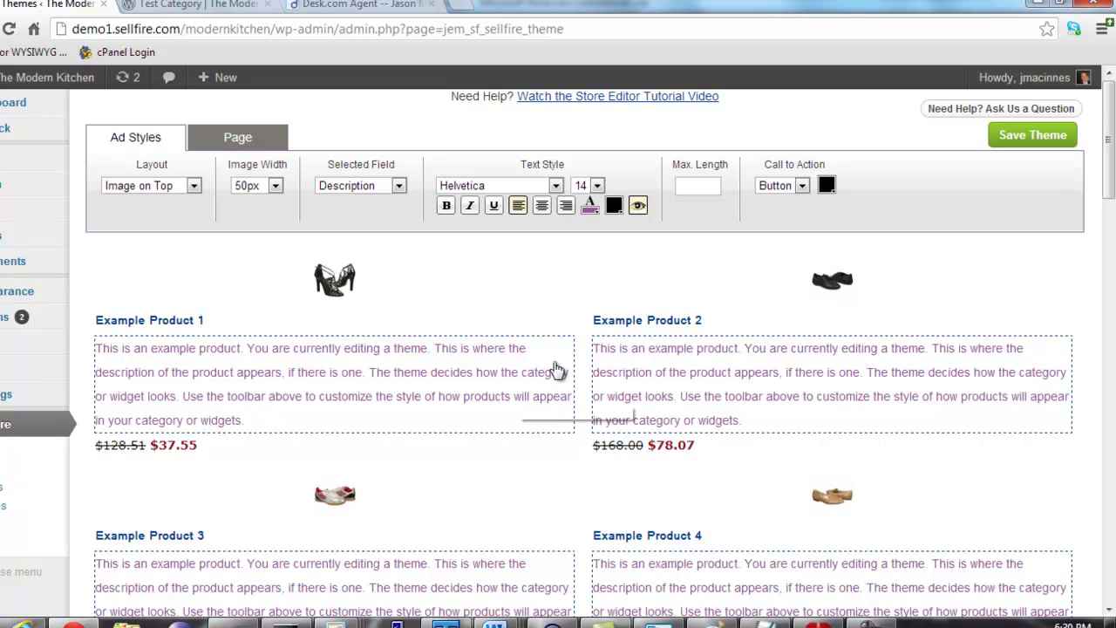
left_click(277, 325)
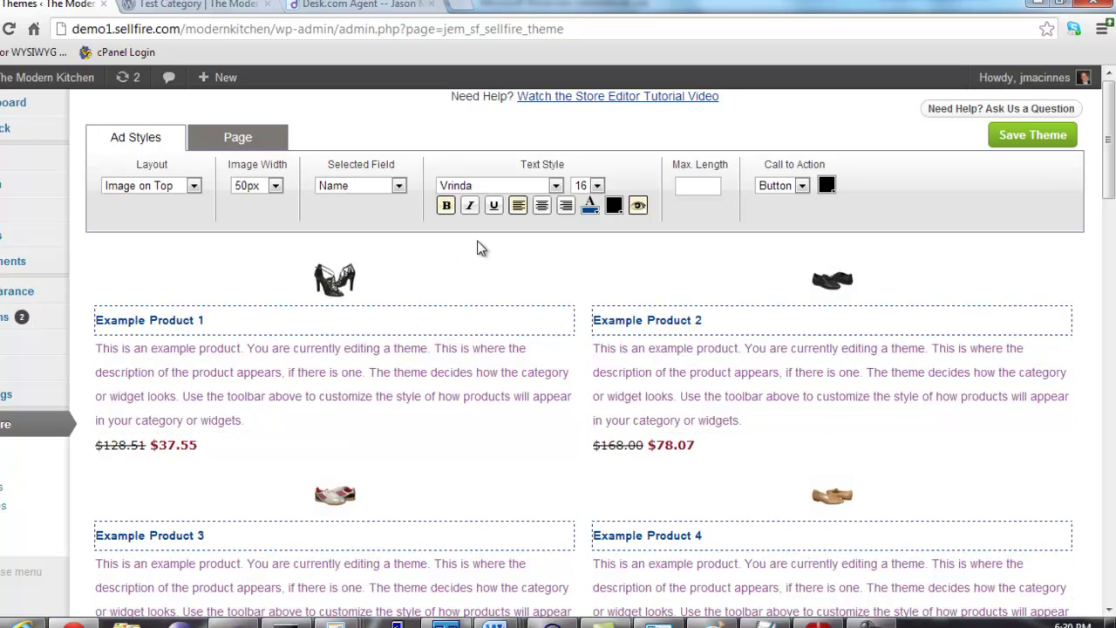
- Set the product names to Tahoma at size 24
left_click(556, 185)
left_click(502, 397)
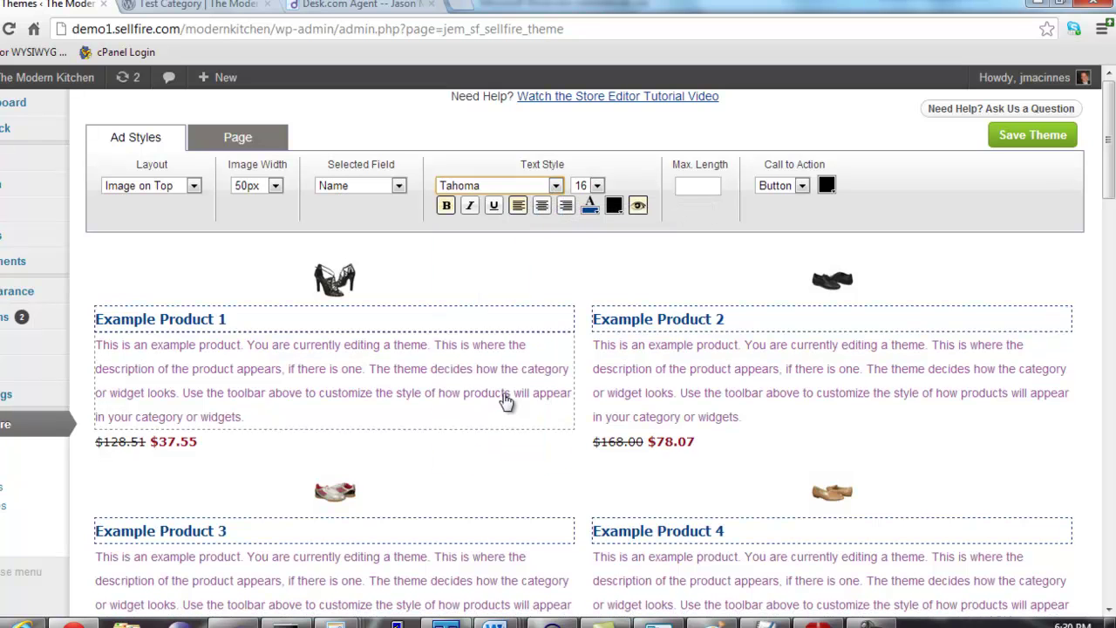
left_click(586, 190)
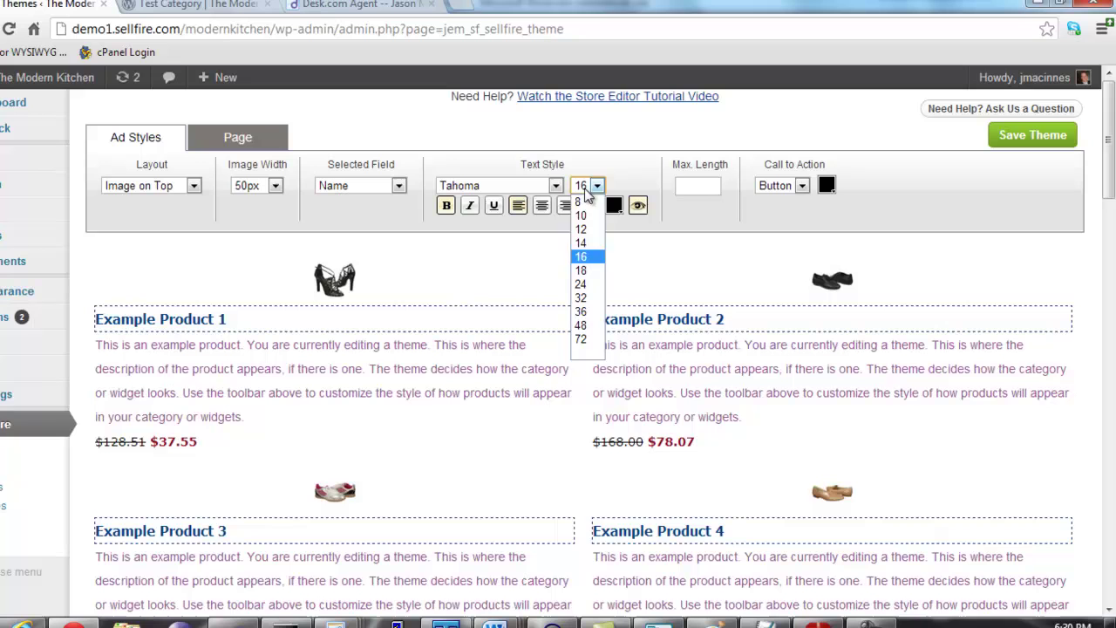
left_click(580, 283)
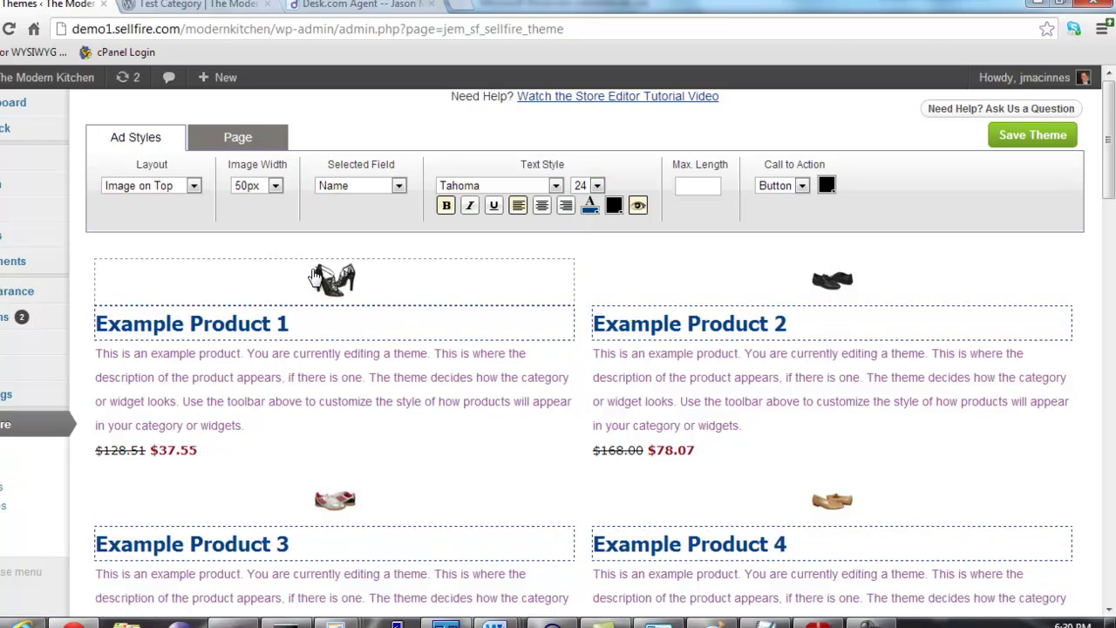
- Set Image Width to 100px, then hide and re-show the product descriptions
left_click(253, 186)
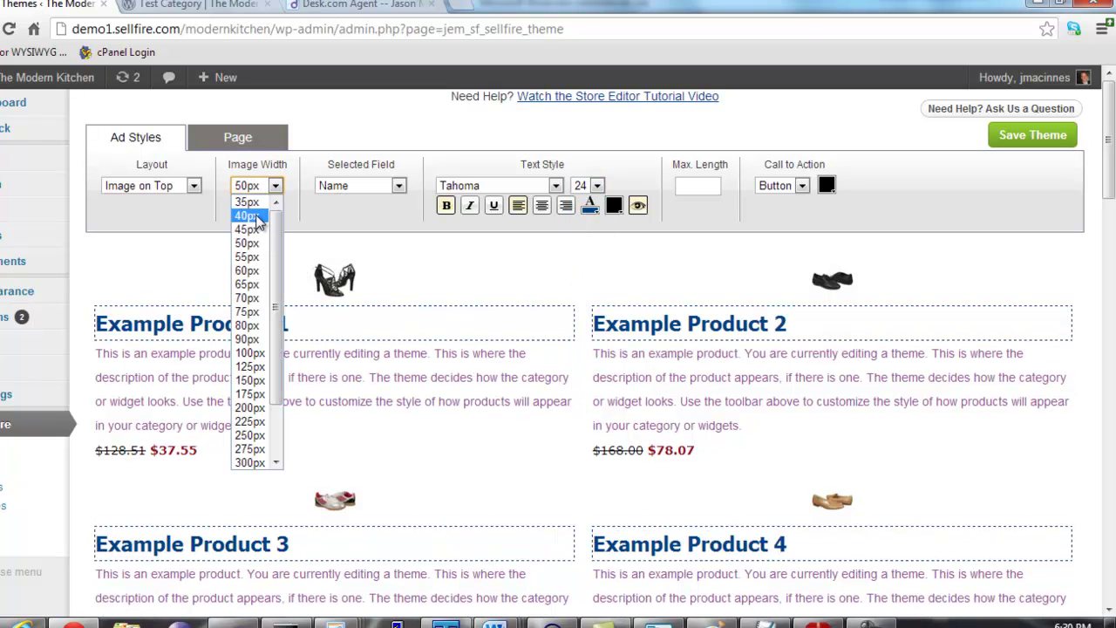
left_click(251, 352)
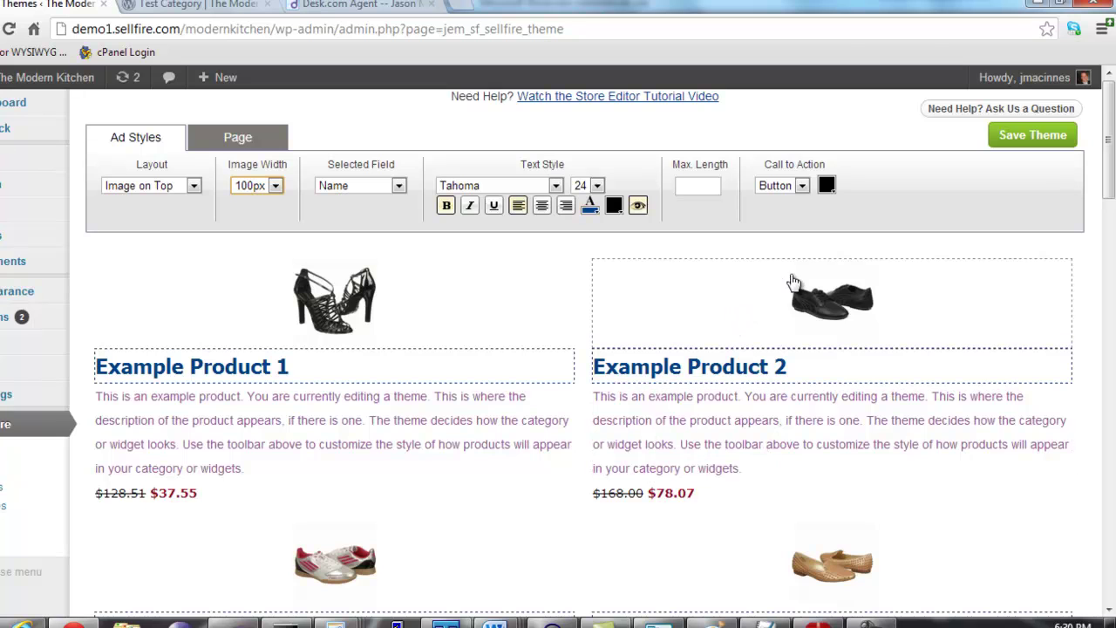
left_click(428, 405)
left_click(637, 207)
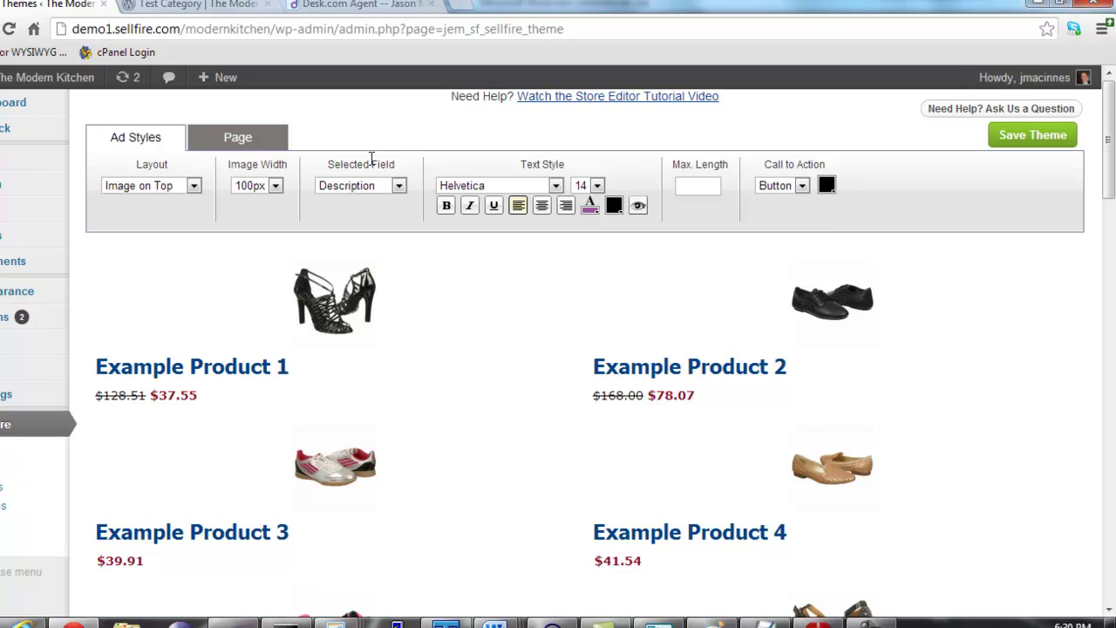
left_click(371, 186)
left_click(364, 218)
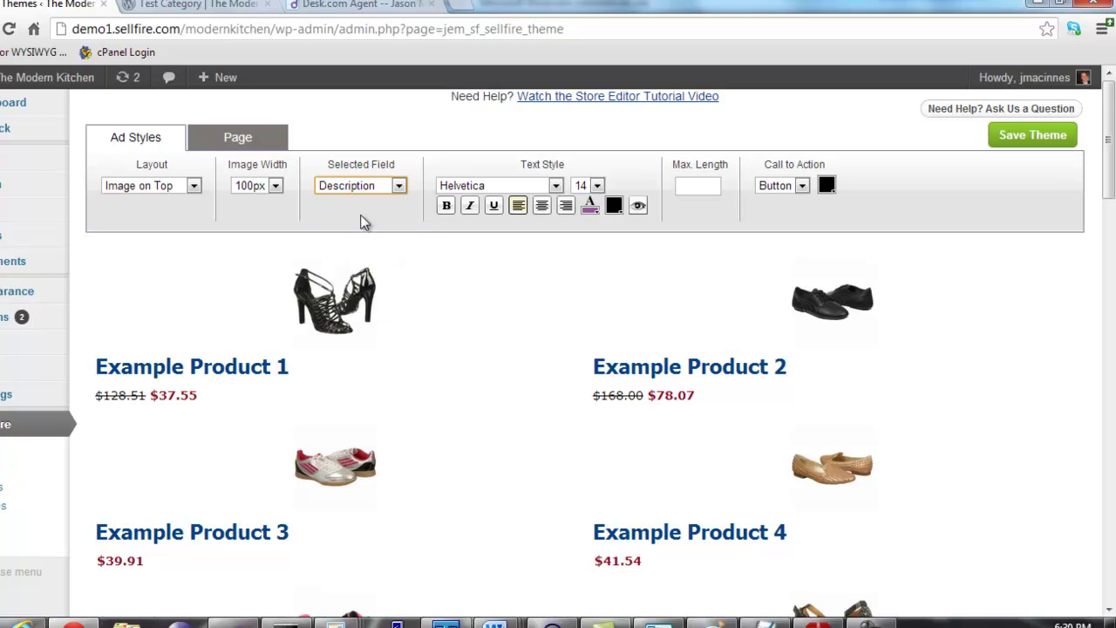
left_click(637, 206)
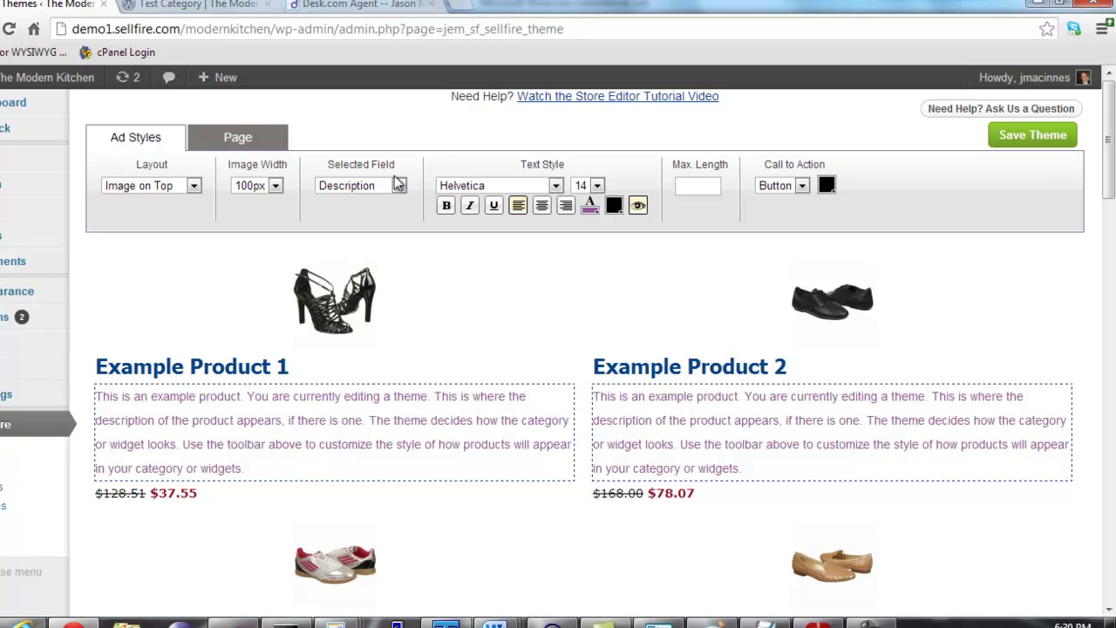
- Limit the descriptions to a Max. Length of 100 characters
left_click(711, 186)
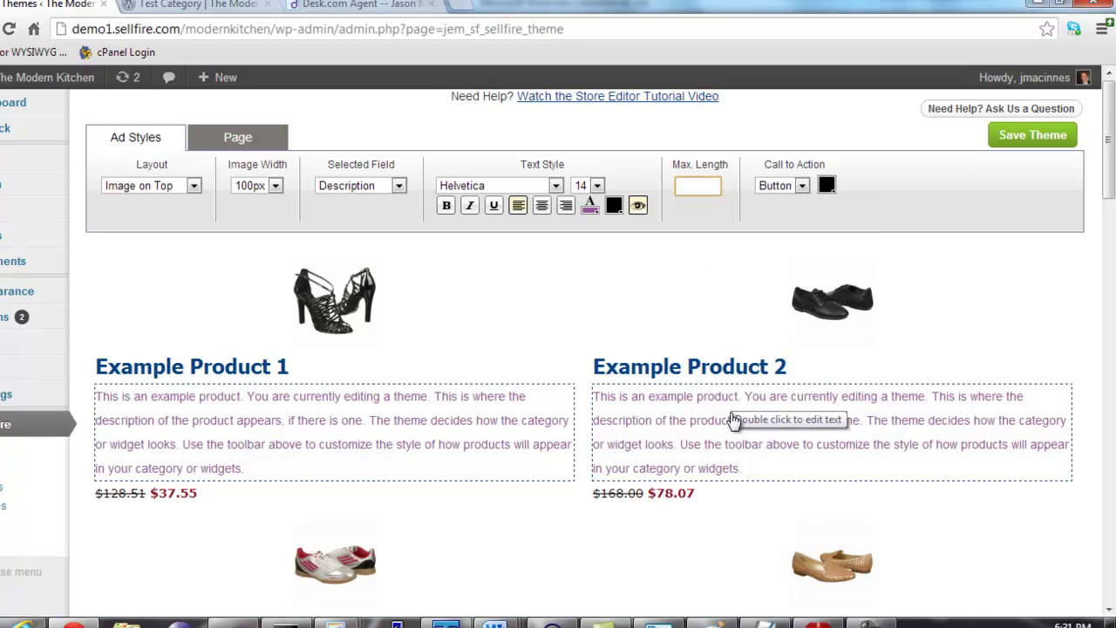
left_click(690, 420)
left_click(695, 185)
type("100")
left_click(696, 210)
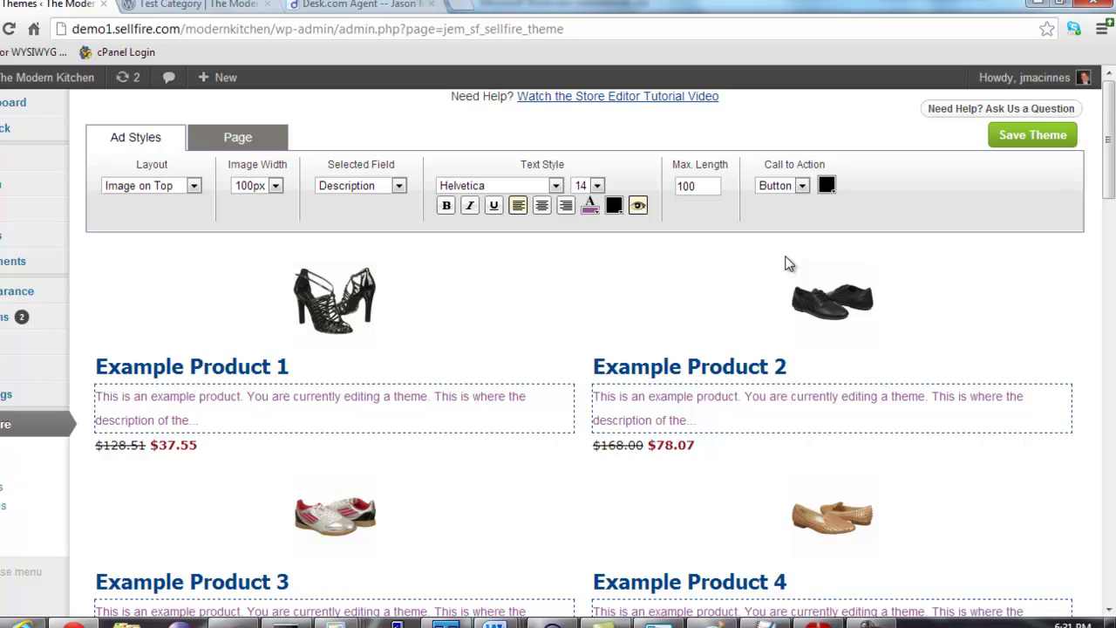
- Make the Call To Action Go to Store buttons right-aligned with a pink background
left_click(398, 186)
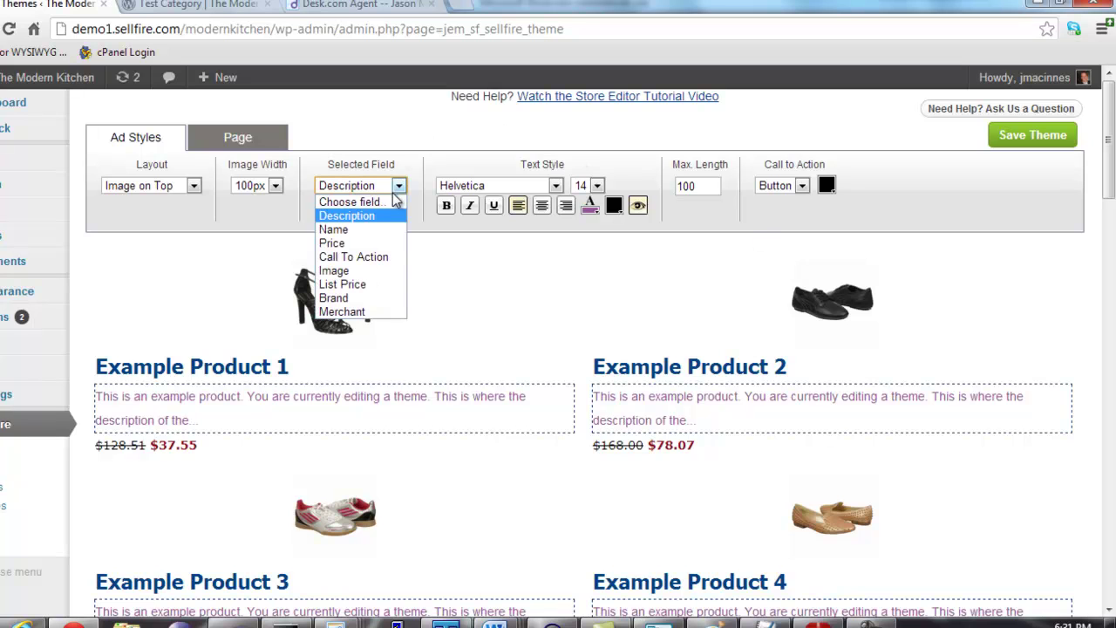
left_click(376, 258)
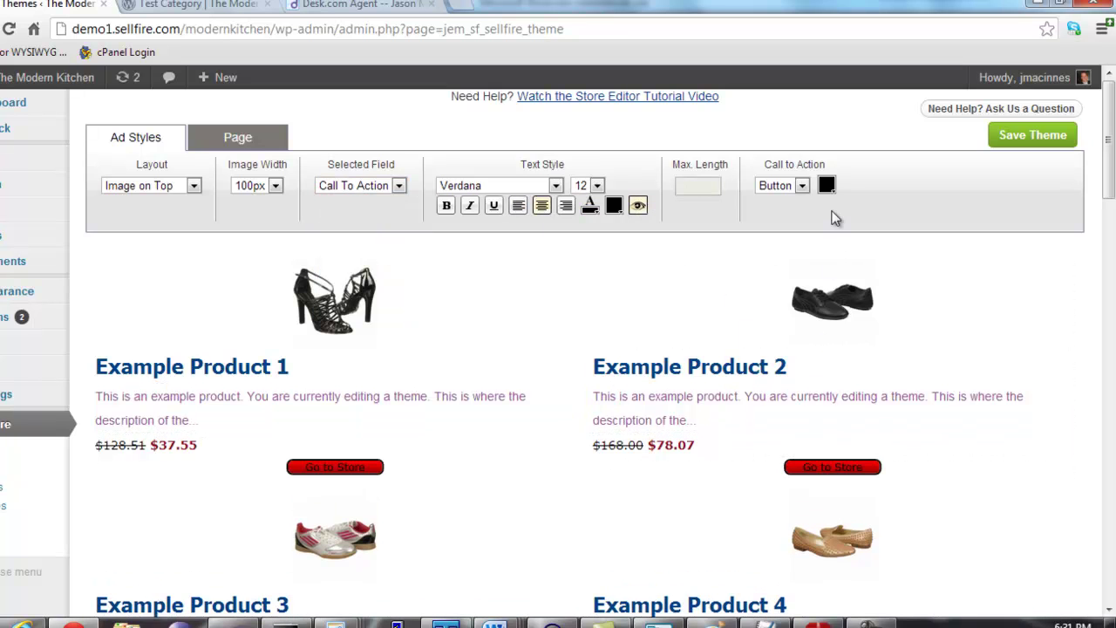
left_click(566, 207)
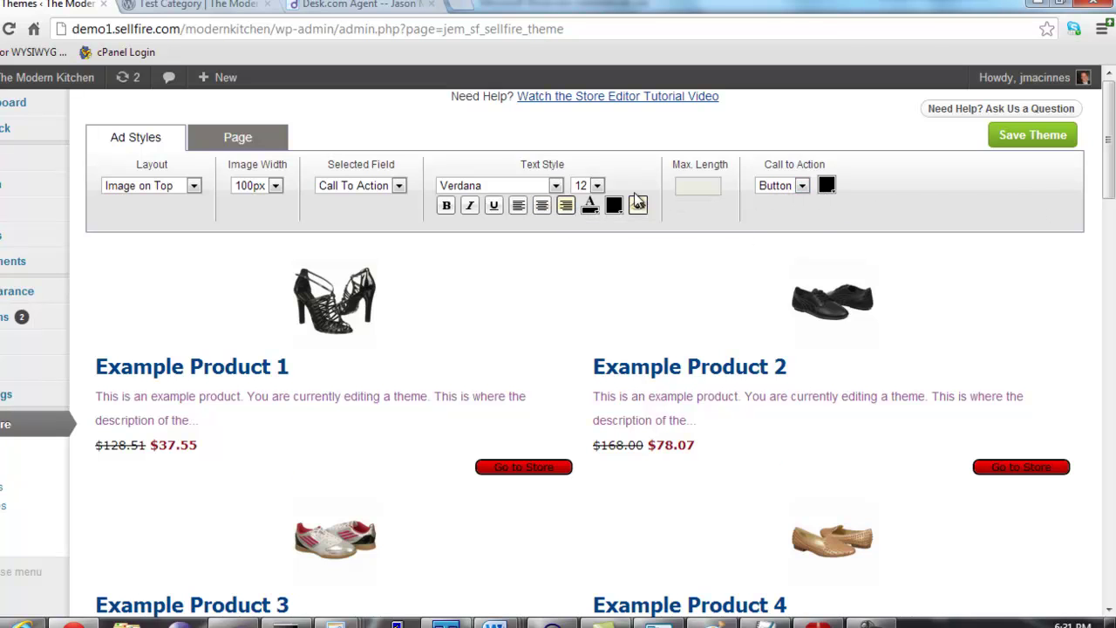
left_click(614, 206)
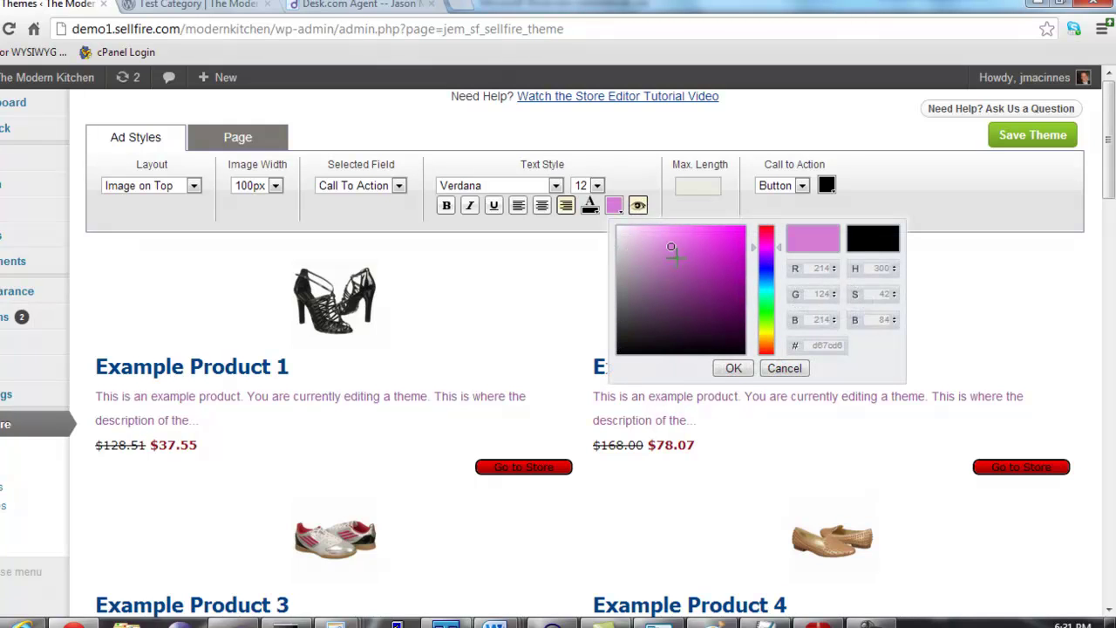
left_click(732, 368)
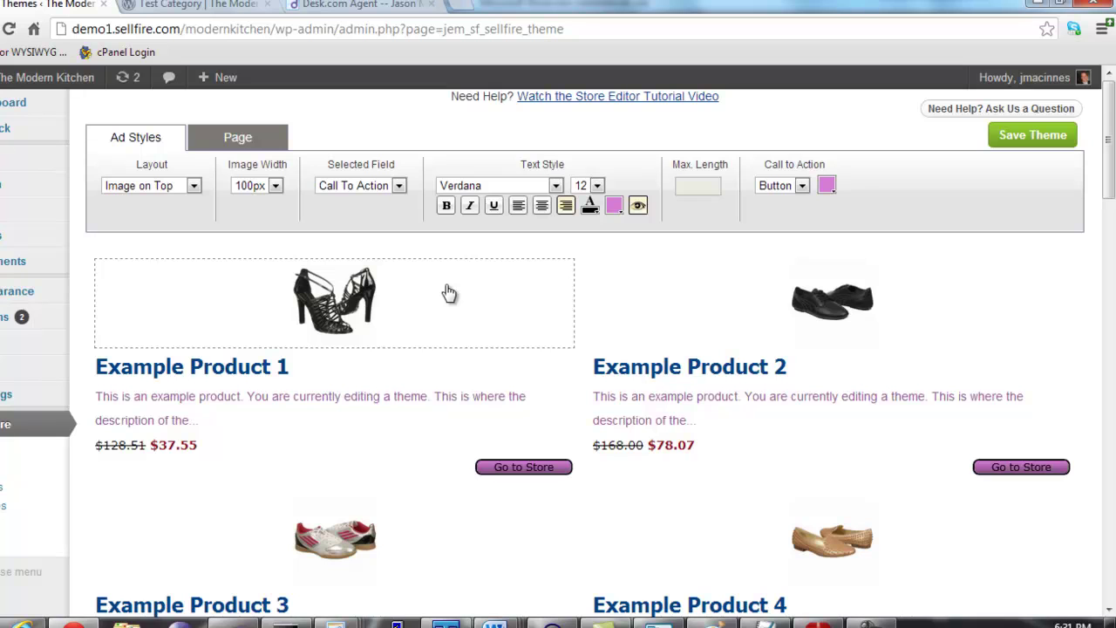
- Select the Merchant field and make the merchant line visible
left_click(388, 186)
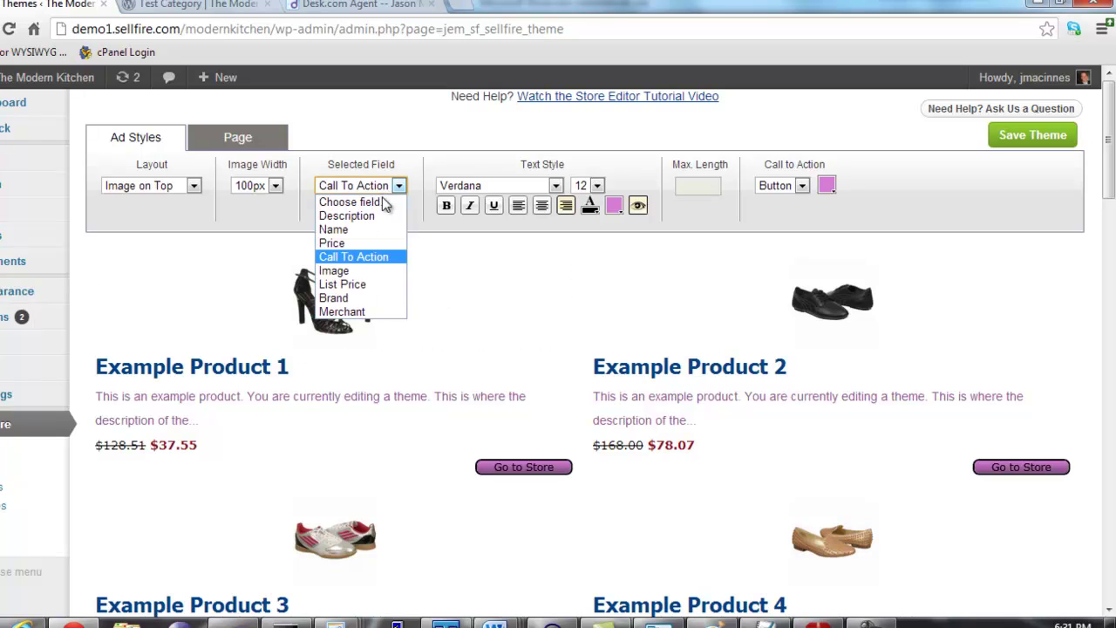
left_click(375, 312)
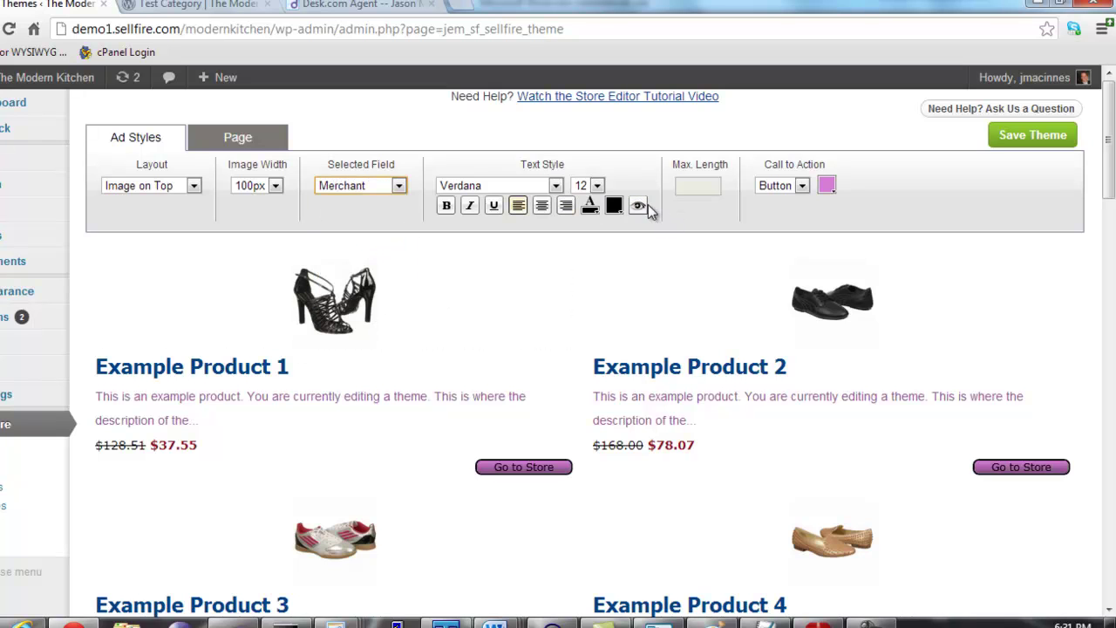
left_click(639, 208)
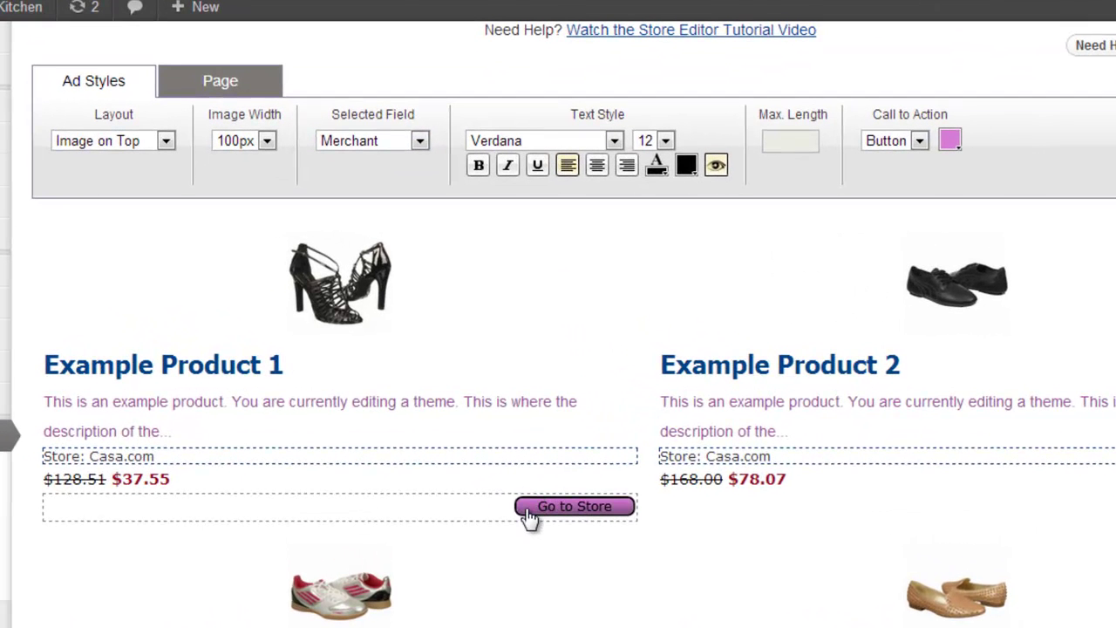
- Relabel the Go to Store buttons 'Click Me Now!'
left_click(518, 516)
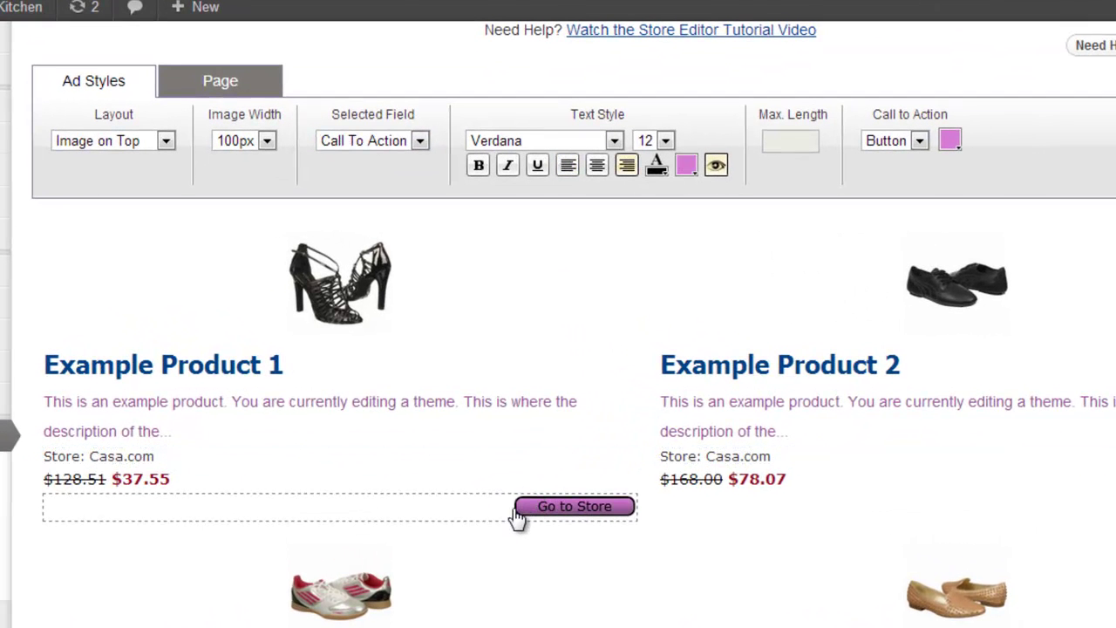
left_click(572, 507)
left_click_drag(154, 515, 30, 506)
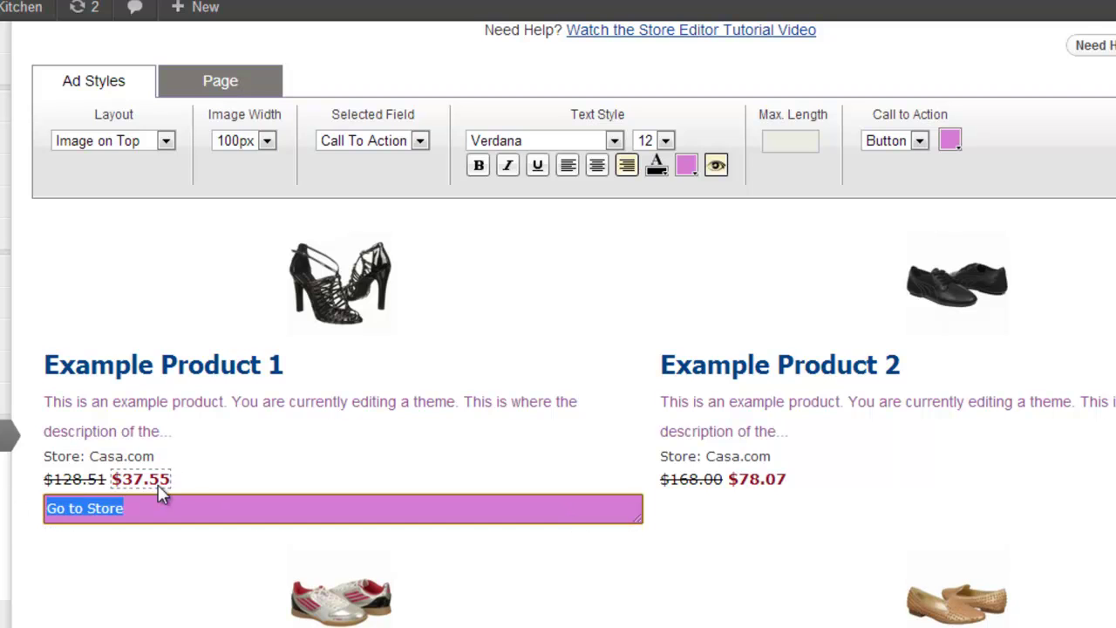
type("Click M")
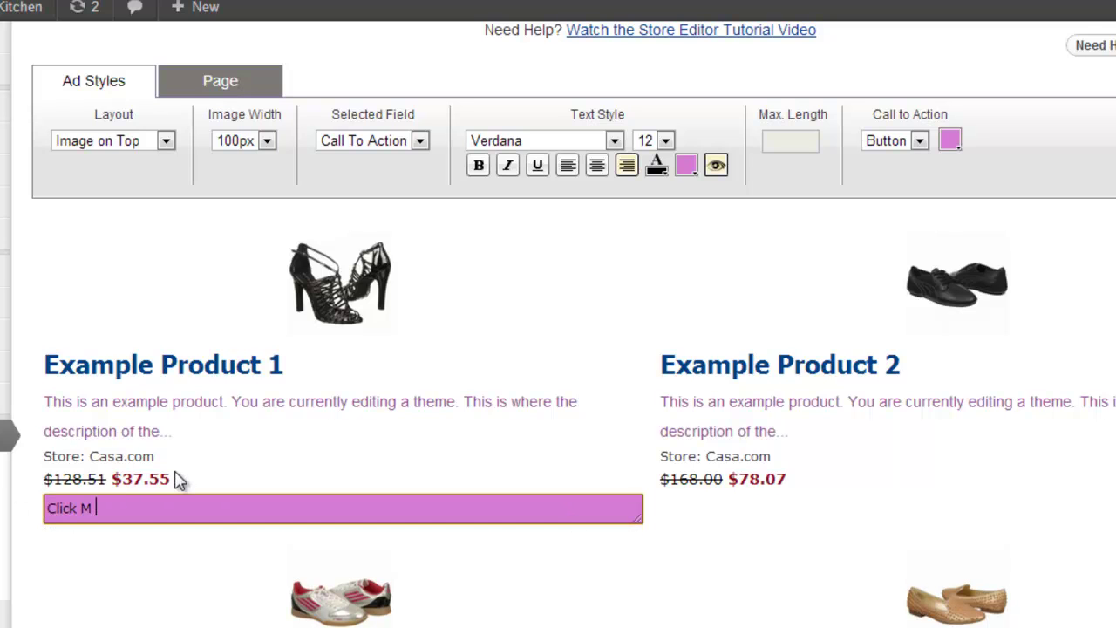
type("e Now!")
left_click(247, 451)
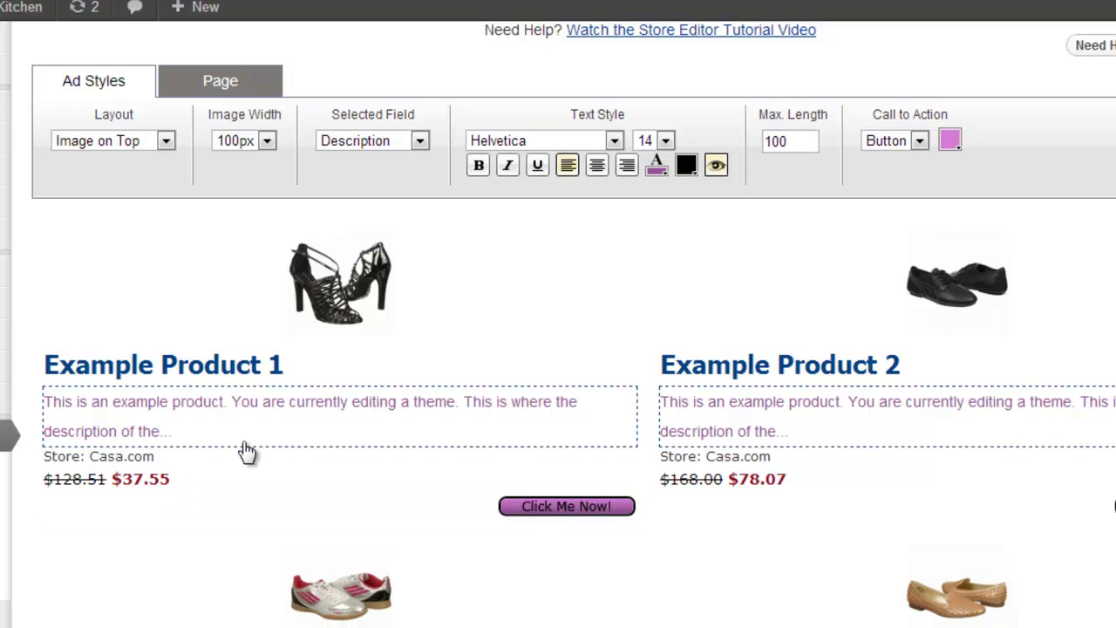
- Rename the Store: label to 'Sold By:' and make the merchant line bold
double_click(120, 458)
double_click(54, 461)
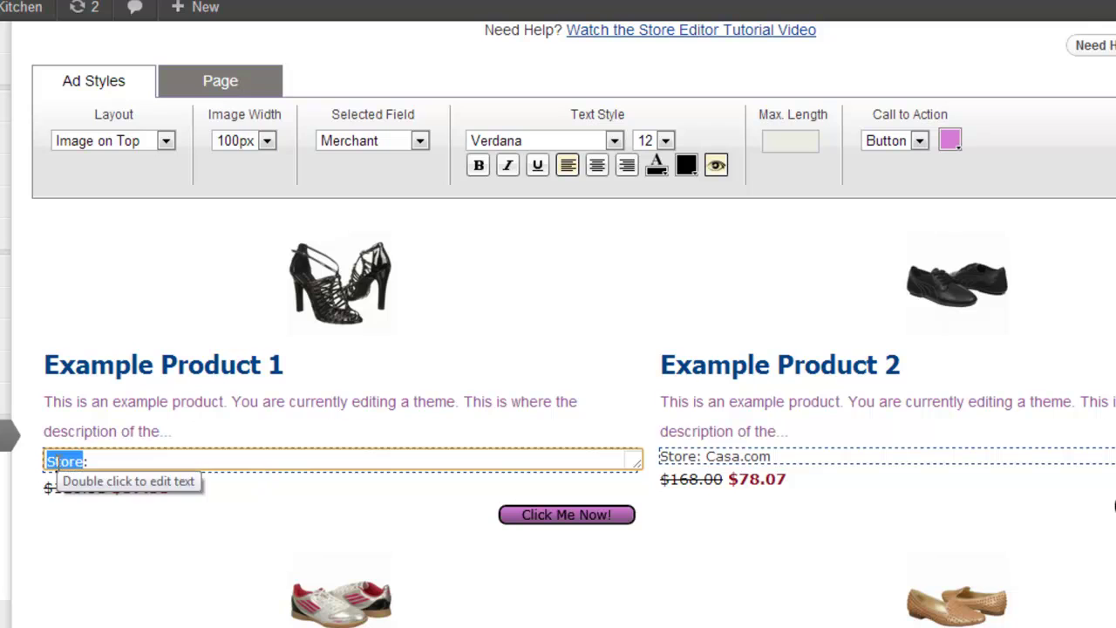
left_click(56, 460)
type("Sold By")
key("BackSpace")
key("BackSpace")
type("By")
left_click(225, 430)
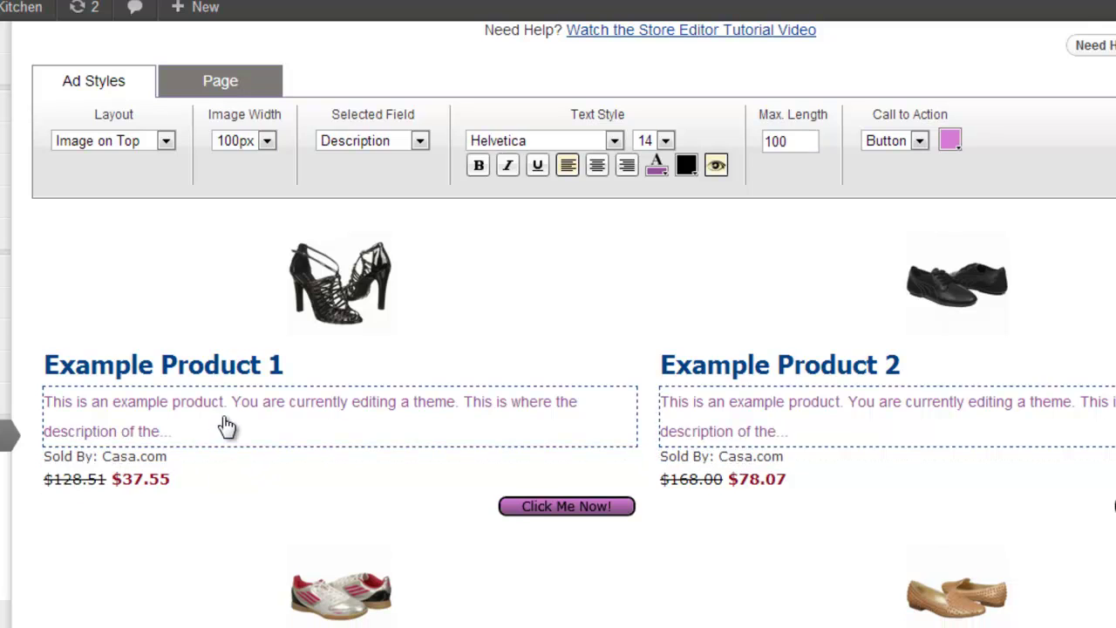
left_click(260, 459)
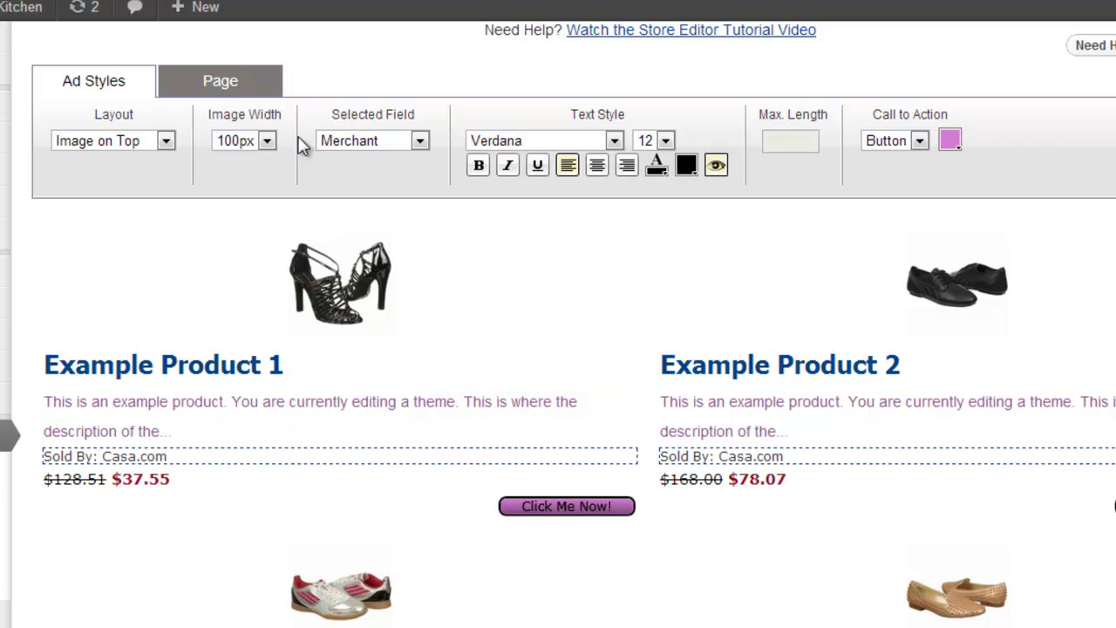
left_click(480, 166)
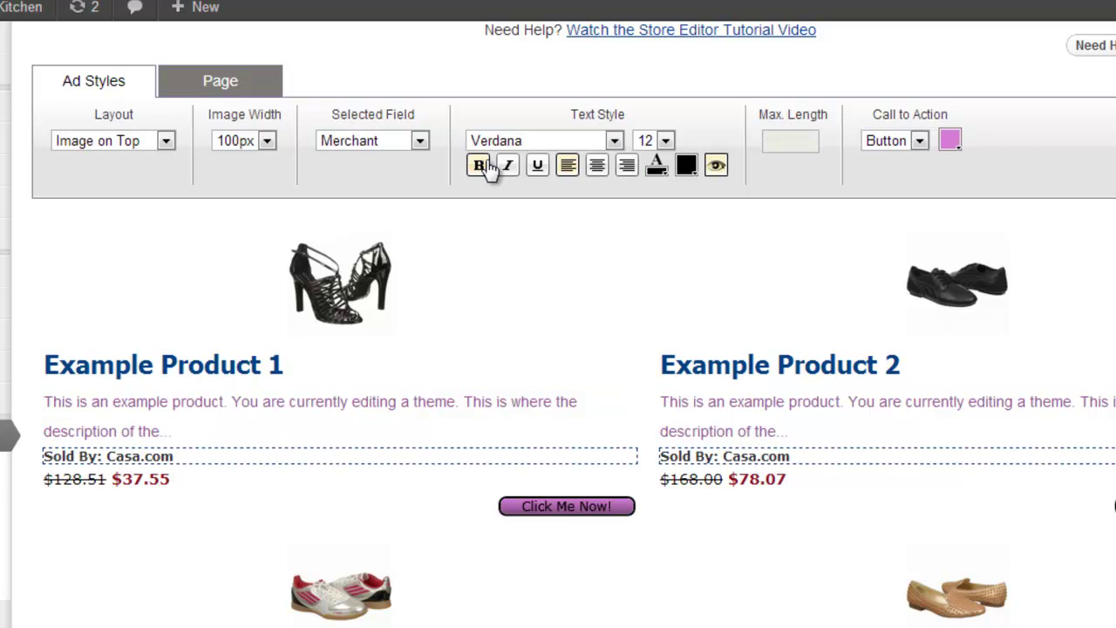
- On the Page settings, change the store Border style from Grid to Row
left_click(249, 82)
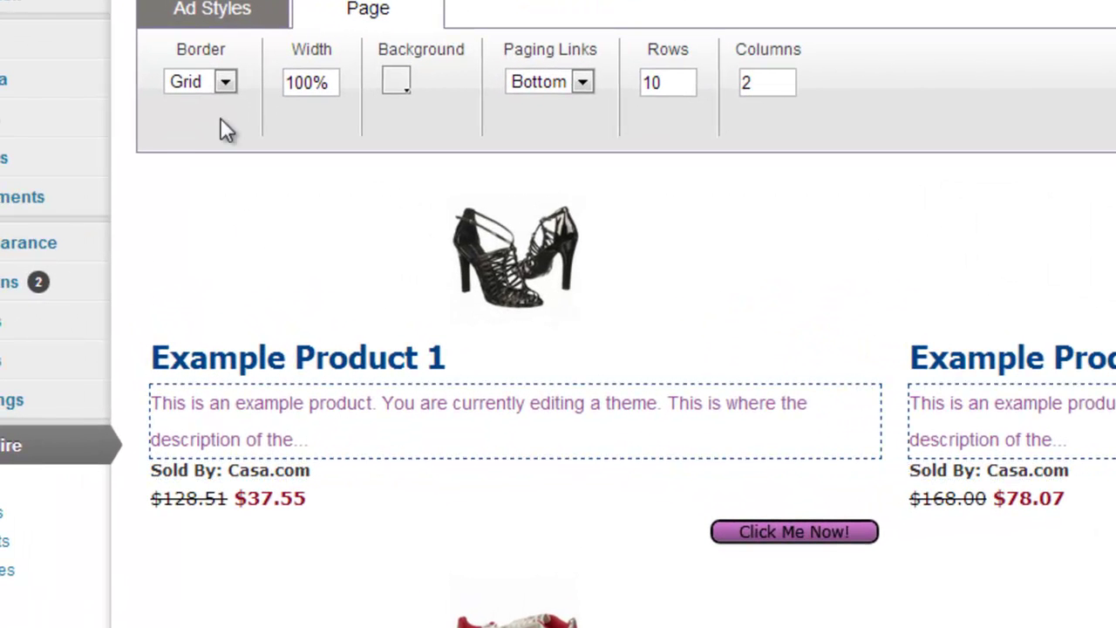
left_click(224, 82)
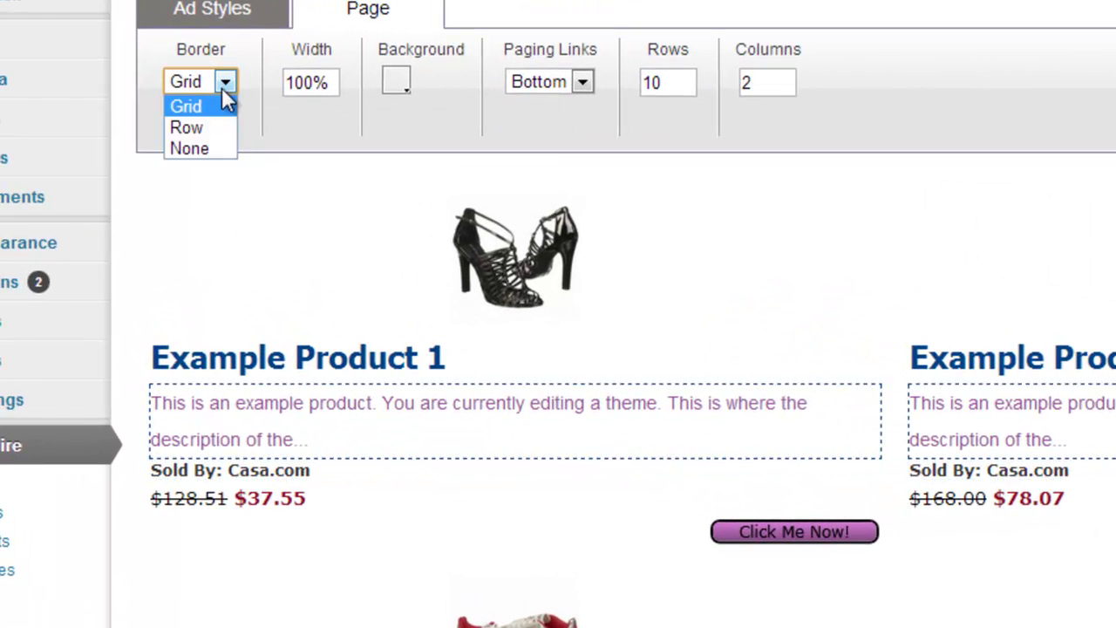
left_click(225, 138)
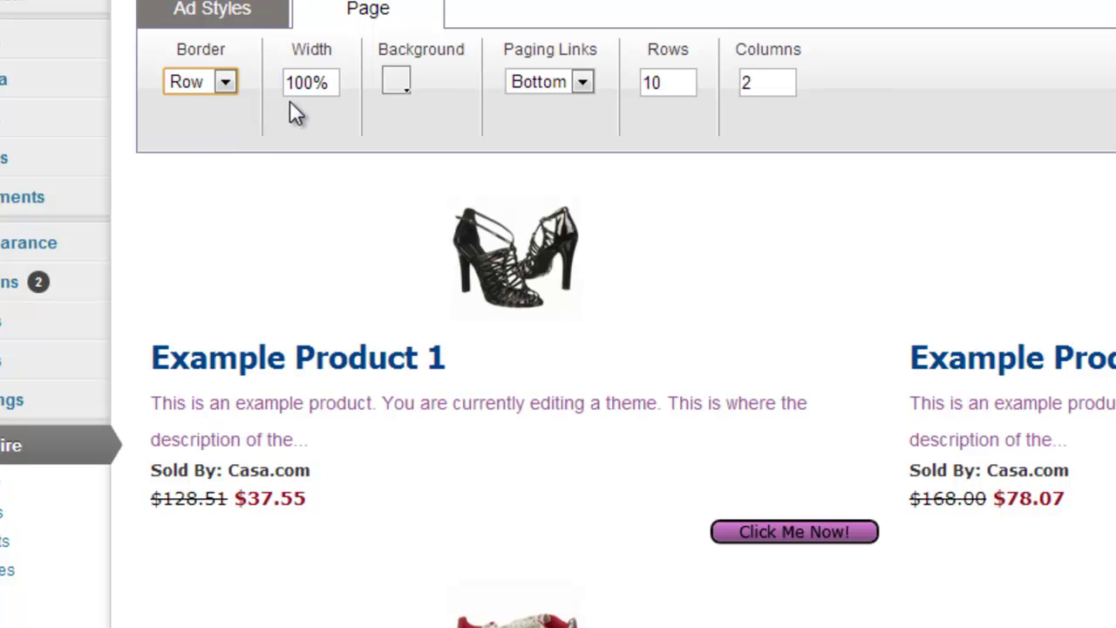
left_click(310, 85)
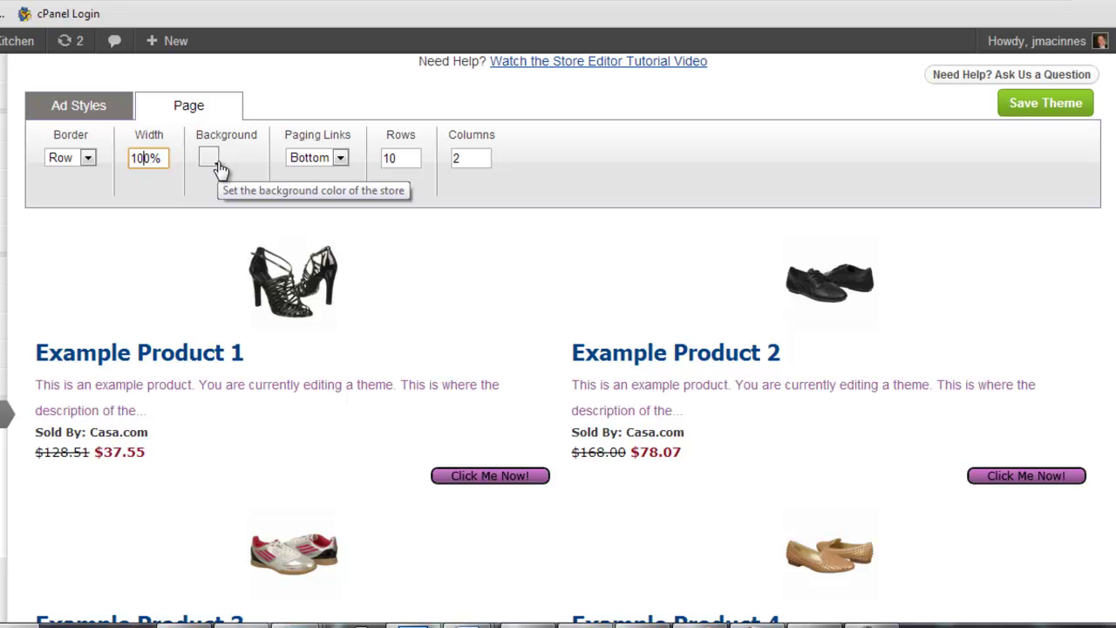
- Change the store Width from 80% to 800px
key("BackSpace")
key("BackSpace")
type("8")
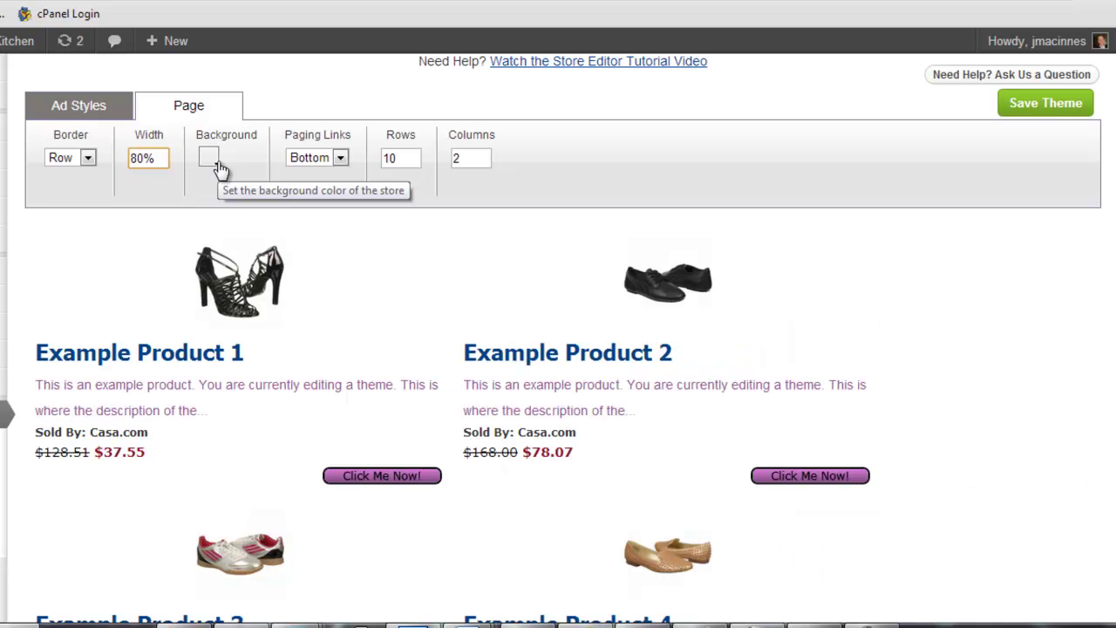
key("End")
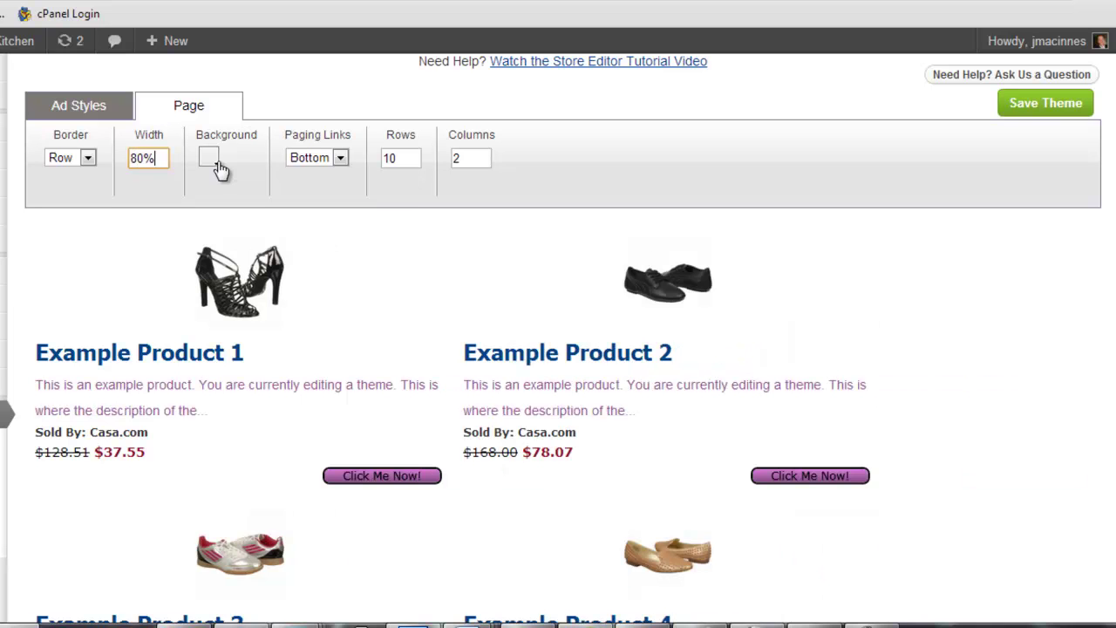
key("BackSpace")
key("BackSpace")
key("BackSpace")
type("600")
left_click(151, 193)
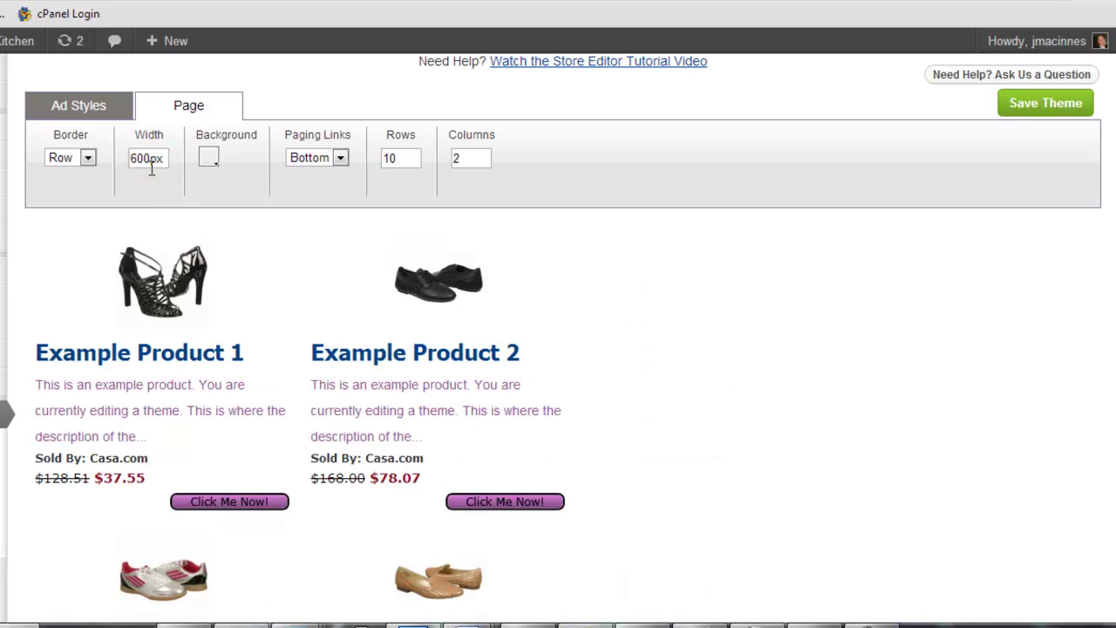
left_click(133, 158)
key("Delete")
type("8")
left_click(193, 182)
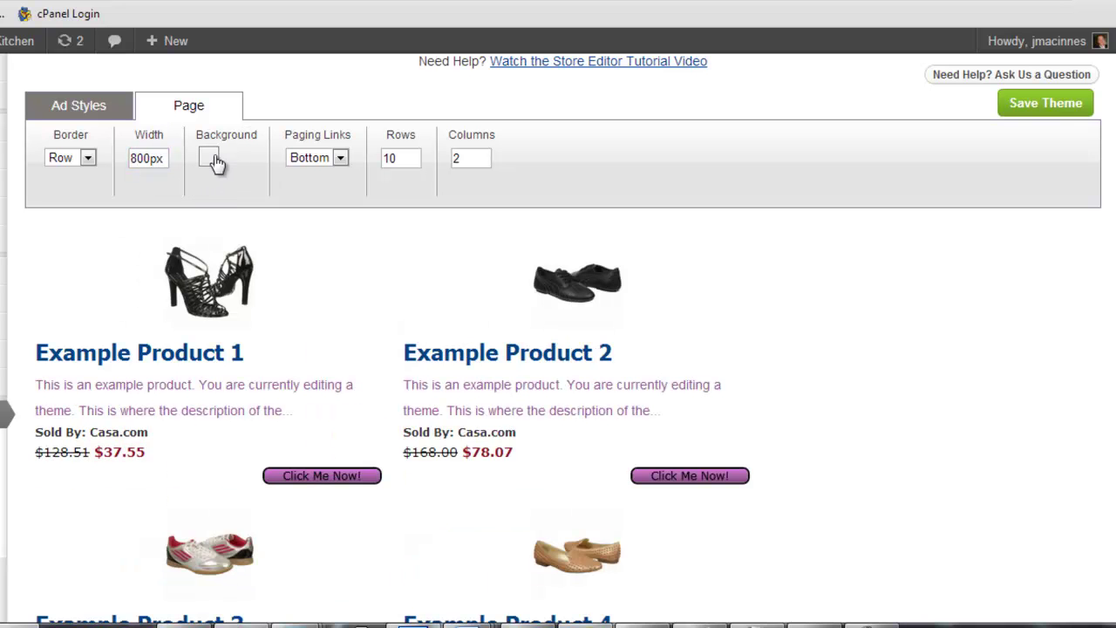
- Set the store Background colour to the near-white ebebeb
left_click(217, 165)
left_click(214, 207)
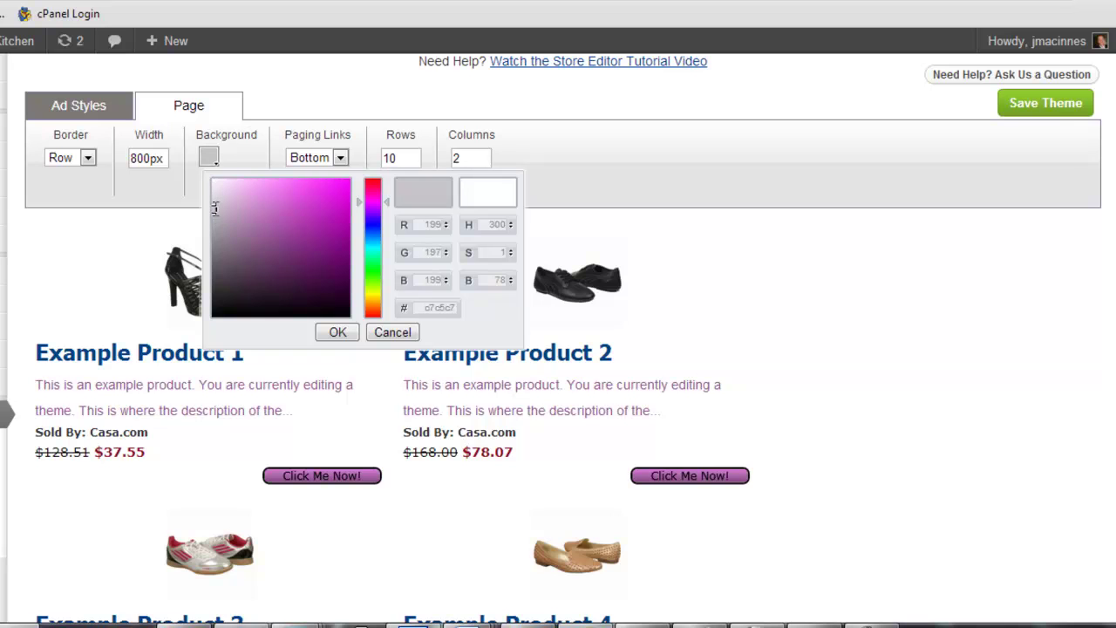
left_click(334, 332)
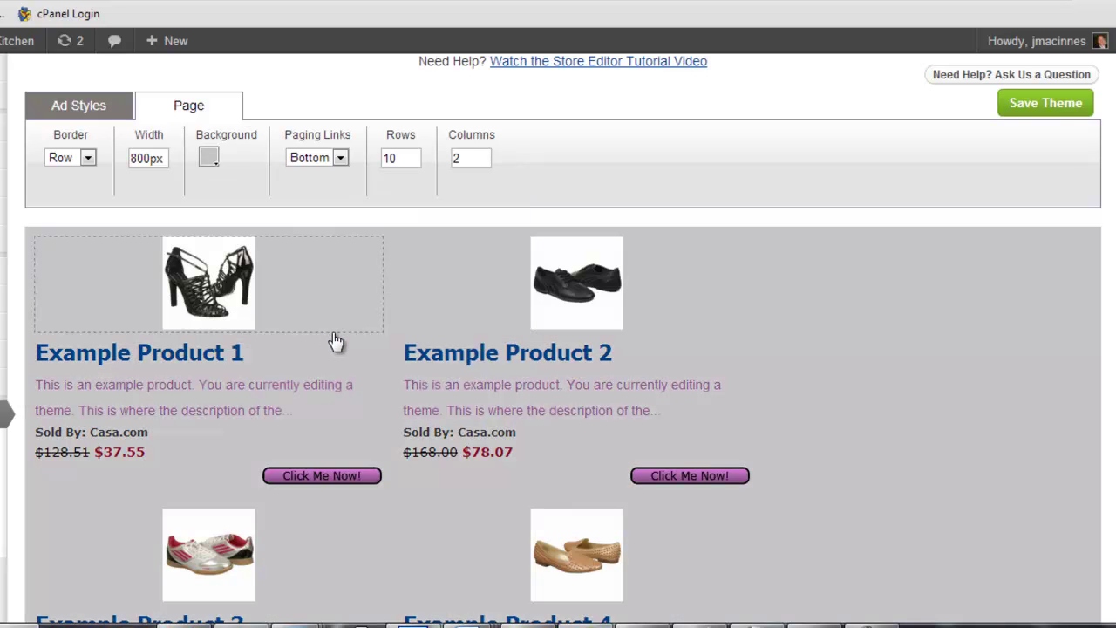
left_click(214, 166)
left_click(213, 188)
left_click(338, 332)
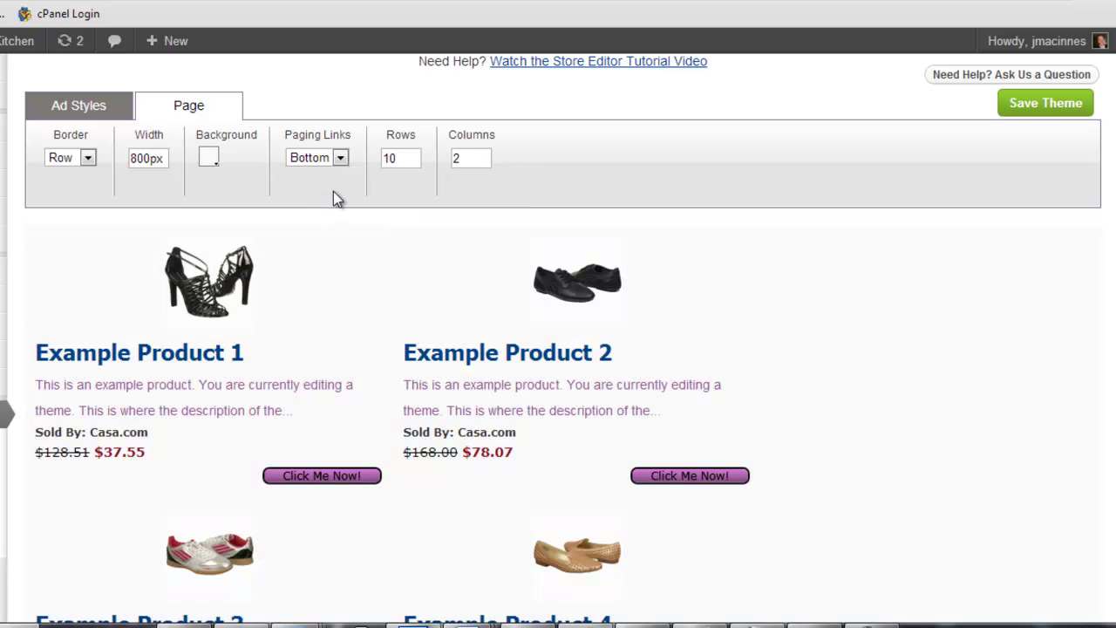
- Set Paging Links to Both, so page links appear above and below the products
left_click(341, 158)
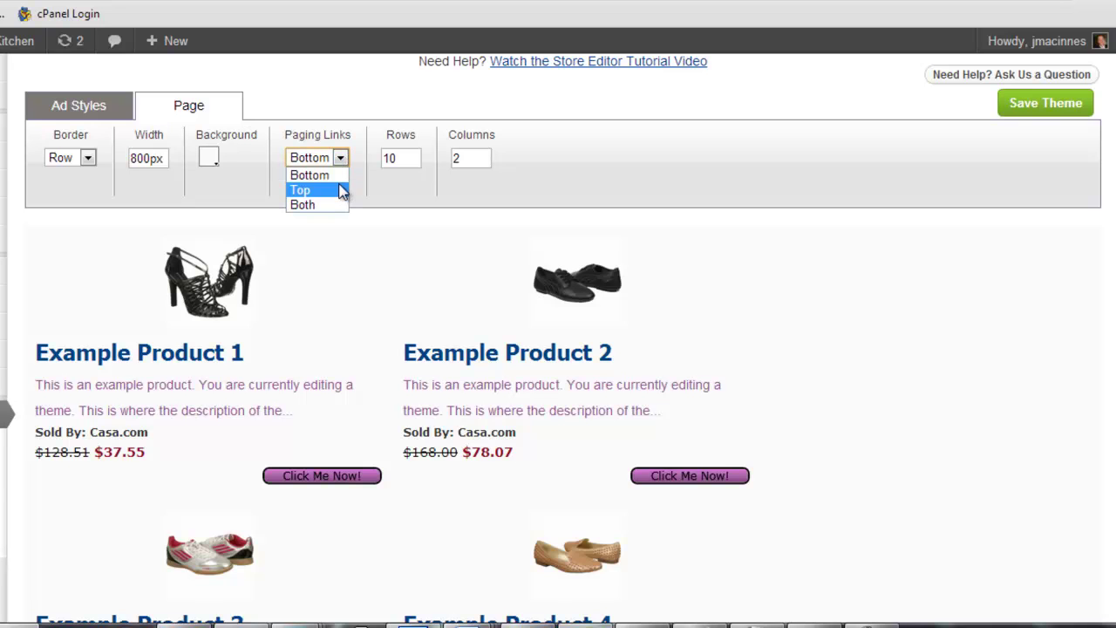
left_click(301, 190)
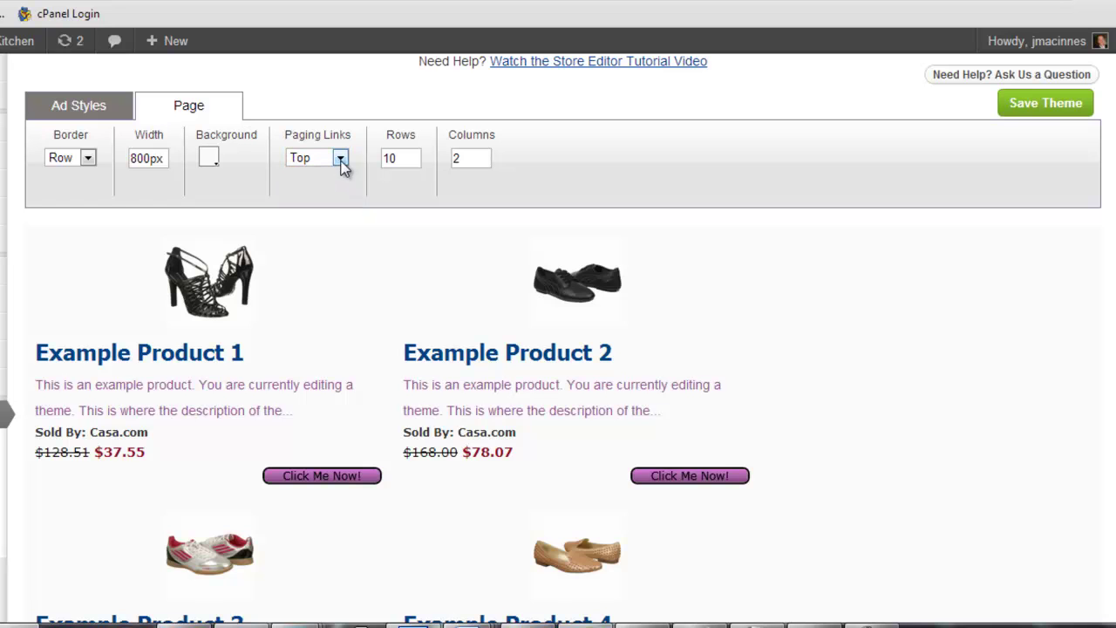
left_click(341, 158)
left_click(332, 205)
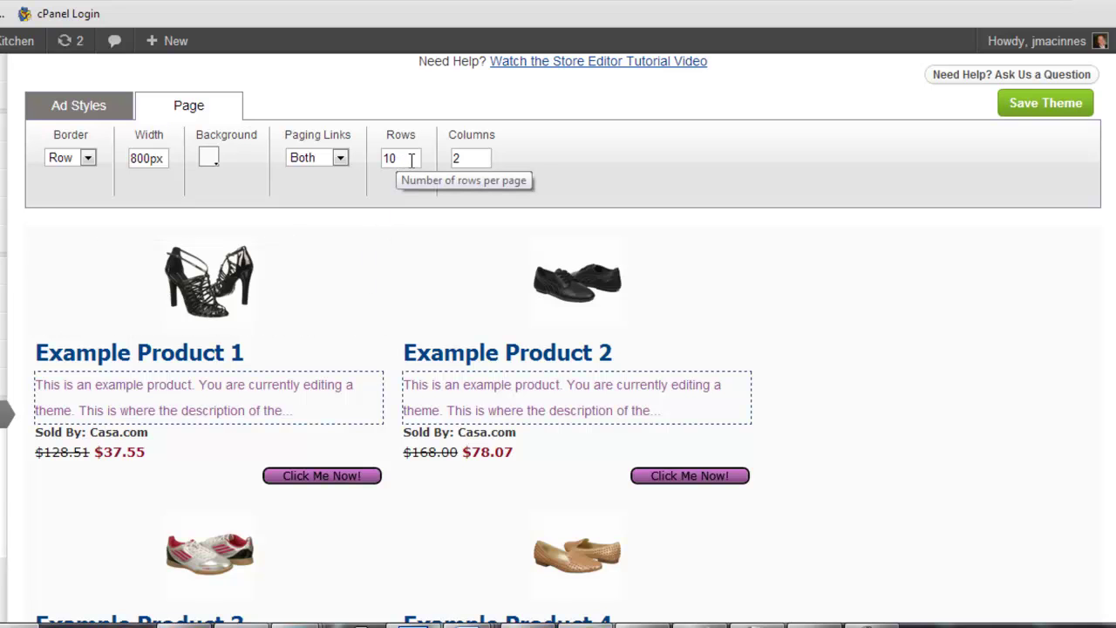
- Change the store grid to 5 rows and 1 column per page
left_click_drag(409, 157, 366, 162)
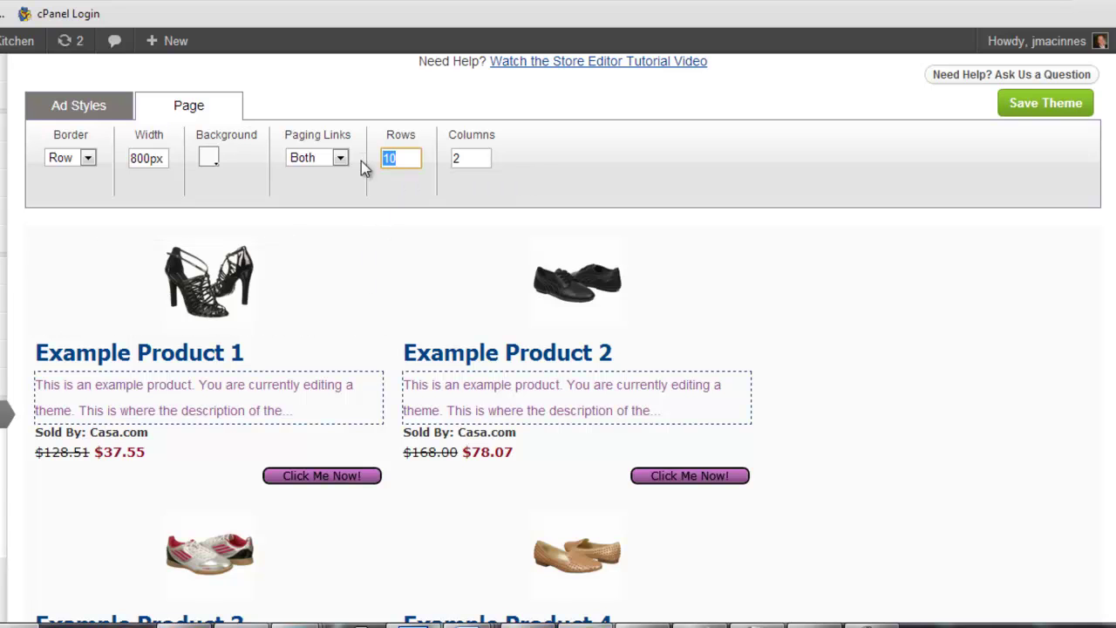
type("5")
left_click(464, 157)
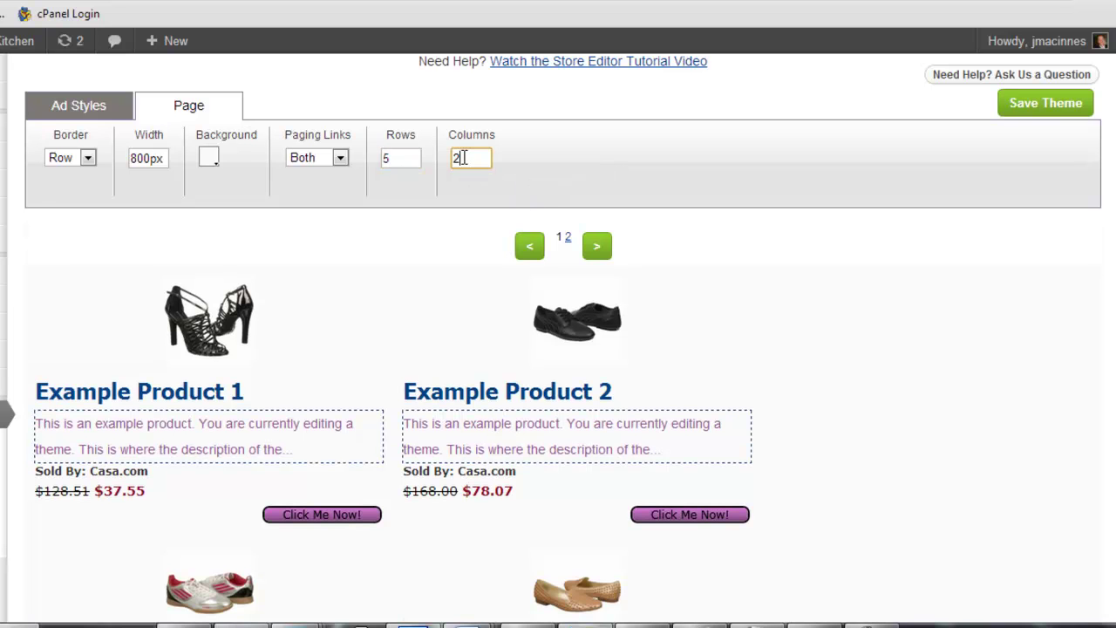
key("BackSpace")
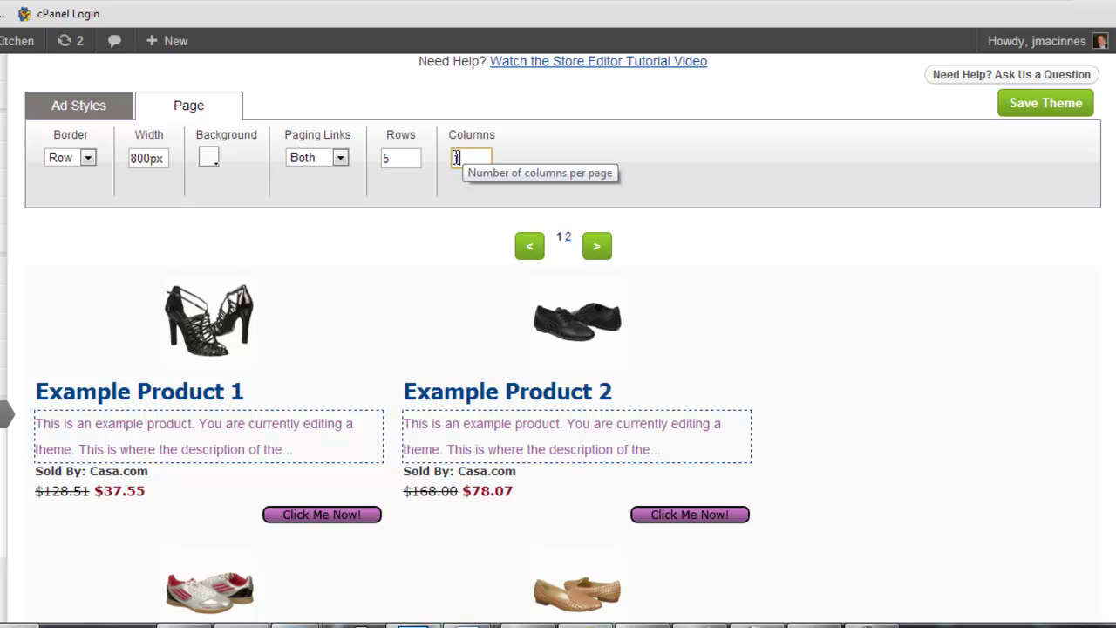
type("1")
left_click(412, 157)
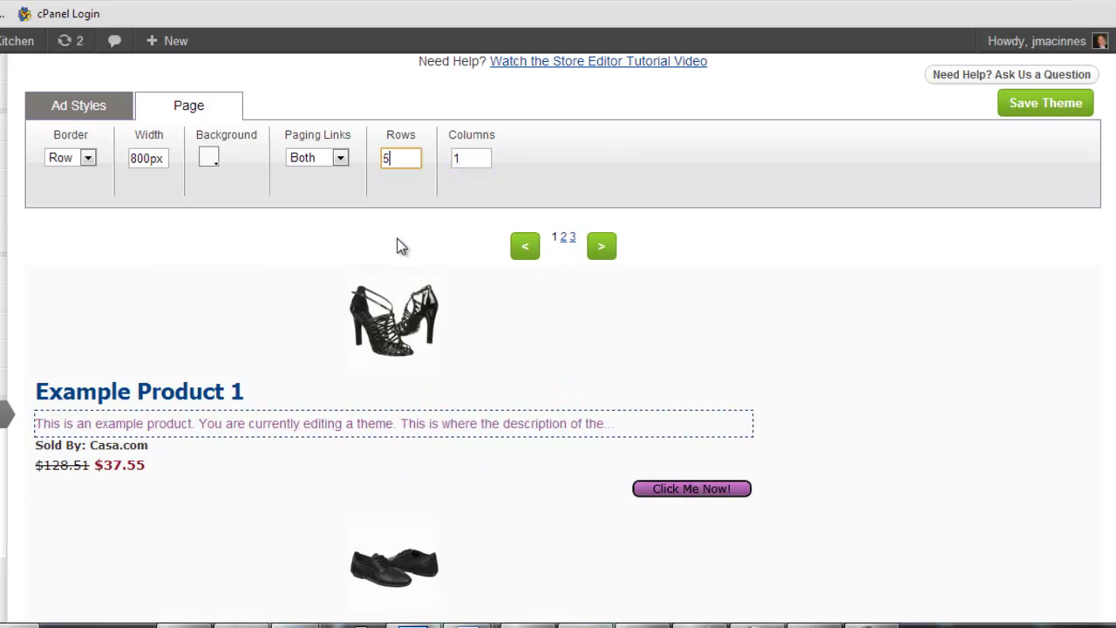
left_click(405, 319)
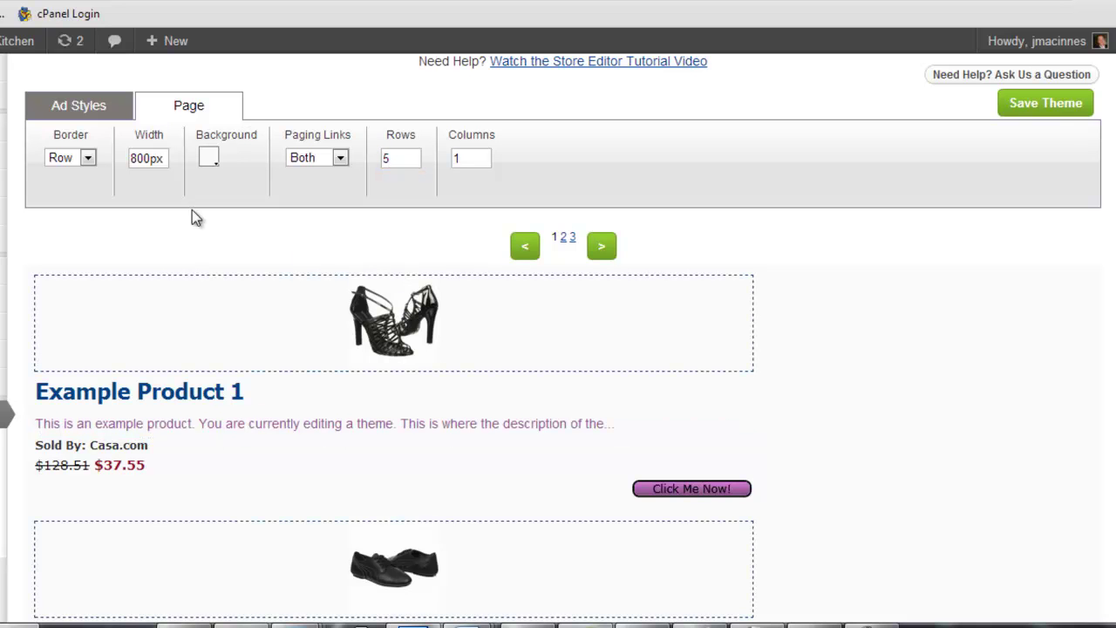
- Set the Ad Styles layout to Image on Left and save the theme
left_click(51, 111)
left_click(101, 162)
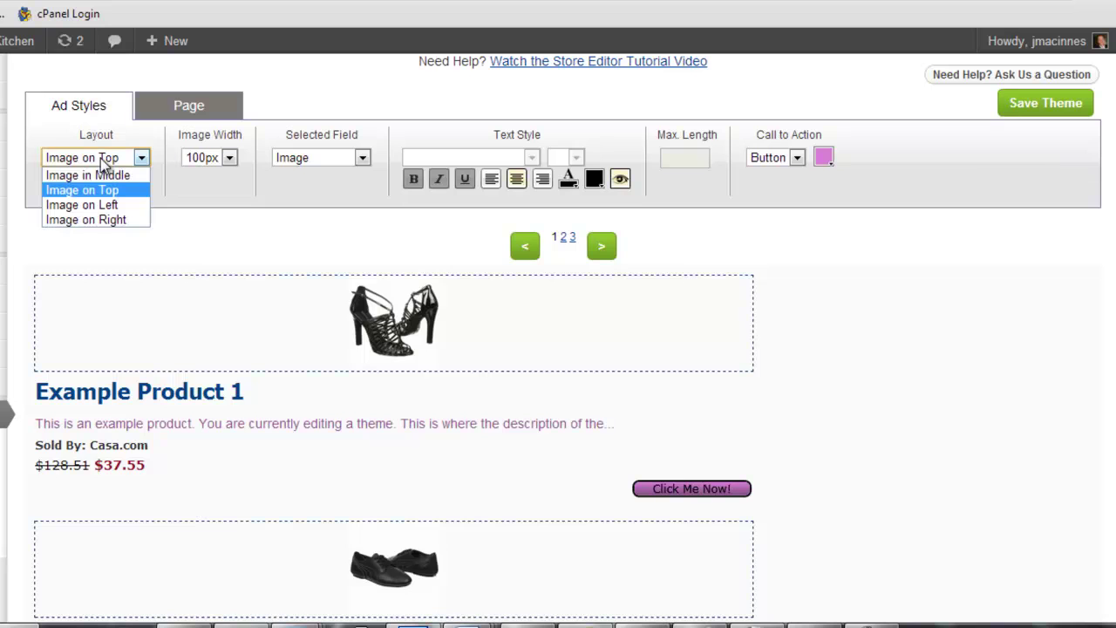
left_click(108, 206)
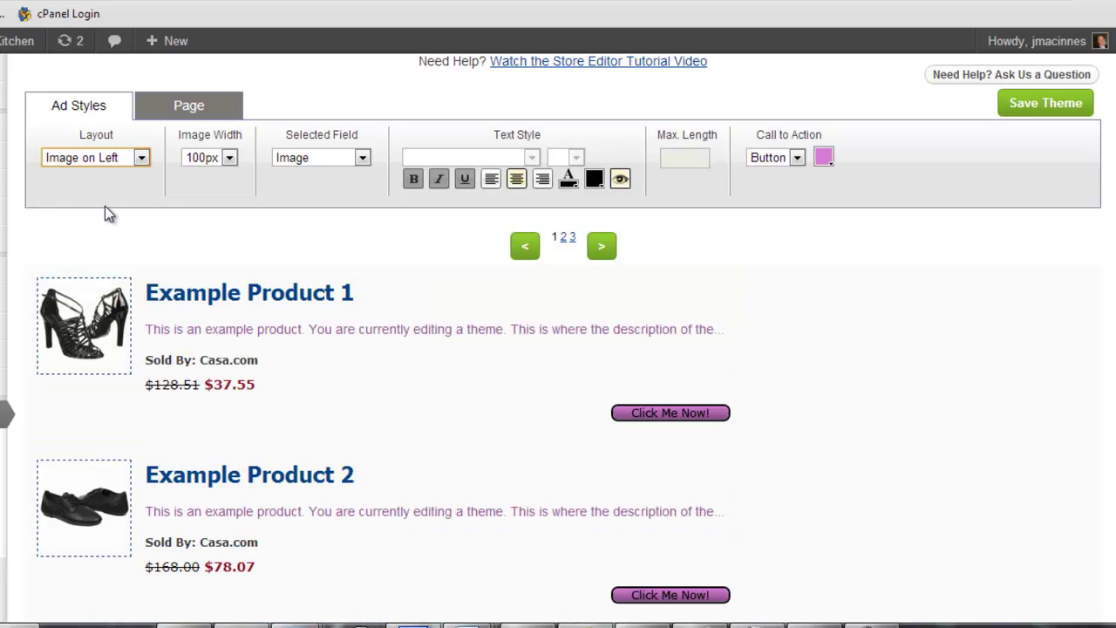
left_click(1028, 109)
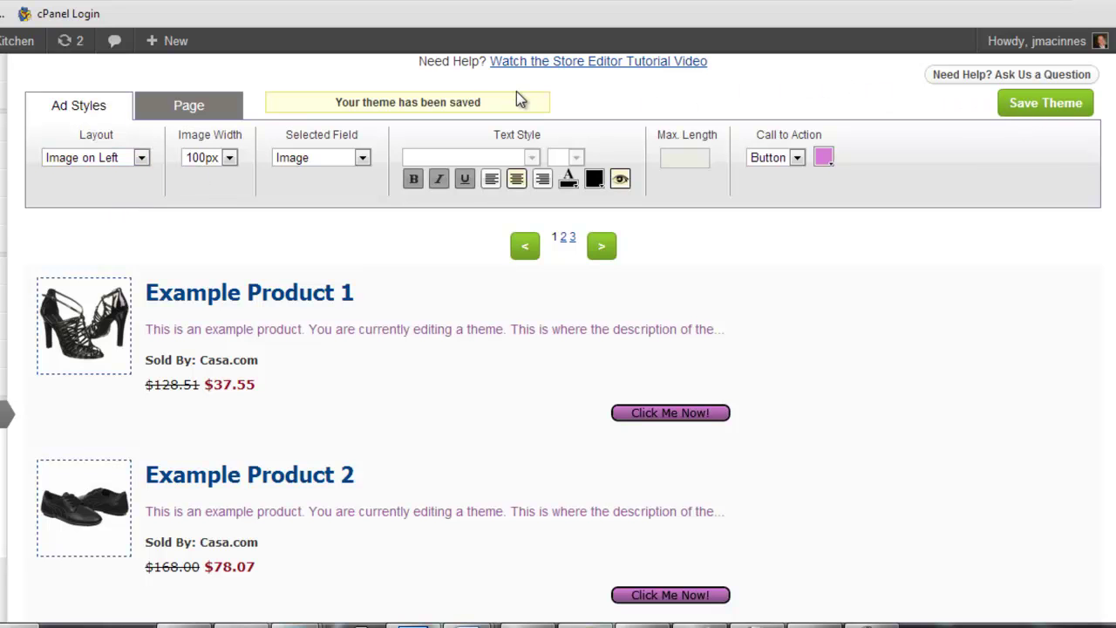
left_click_drag(504, 101, 287, 77)
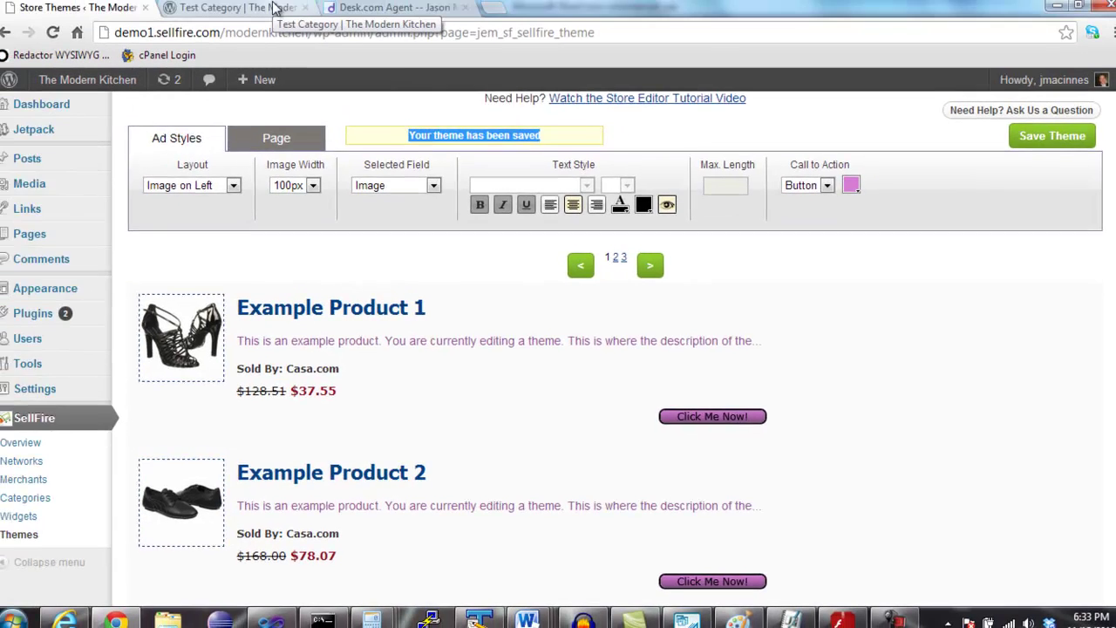
- Reload the Test Category store page and scroll through the restyled Maytag dishwasher listings
left_click(209, 11)
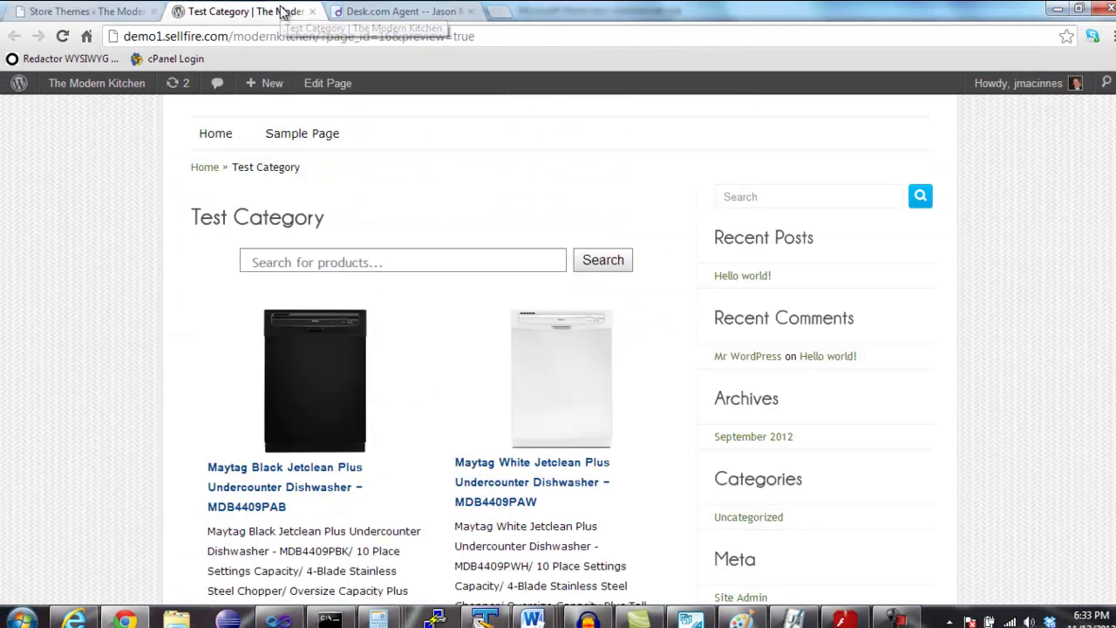
left_click(62, 36)
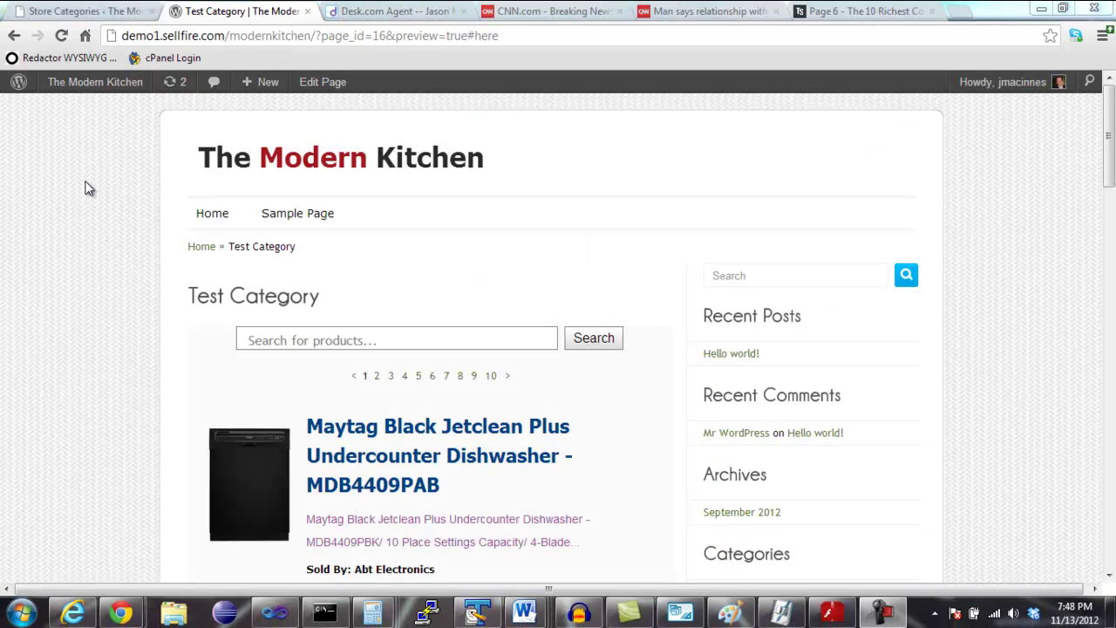
scroll(85, 186, "down", 3)
scroll(84, 186, "down", 4)
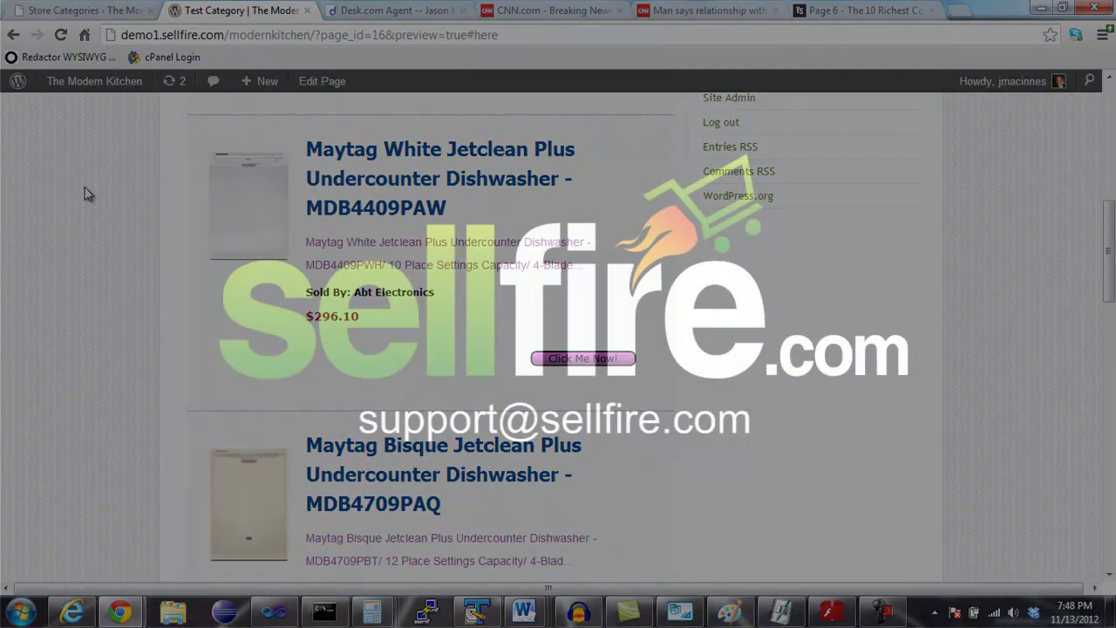